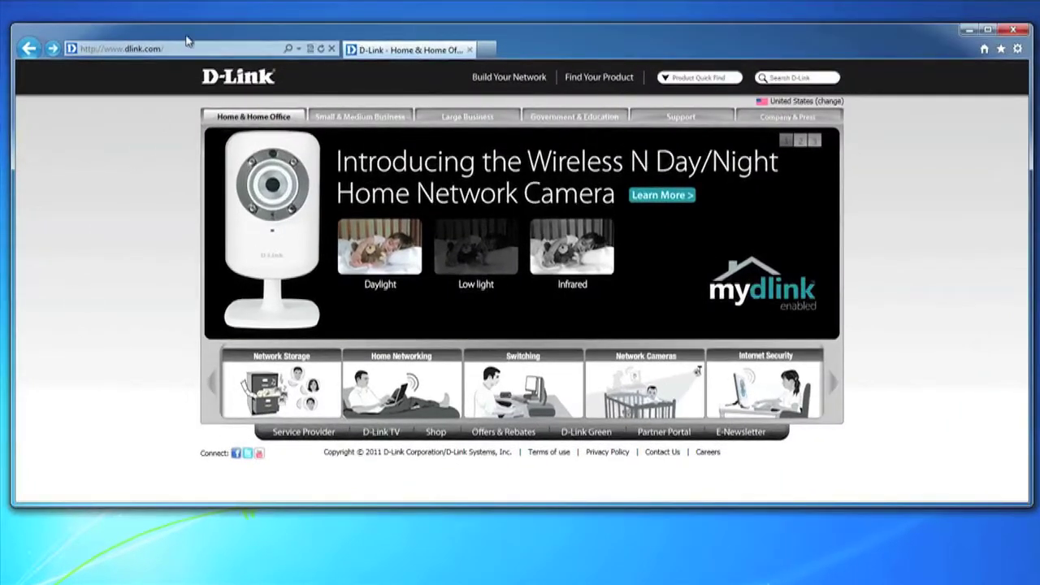
# Step: Log in to the router's admin pages at 192.168.0.1 with the Admin password
pyautogui.click(185, 50)
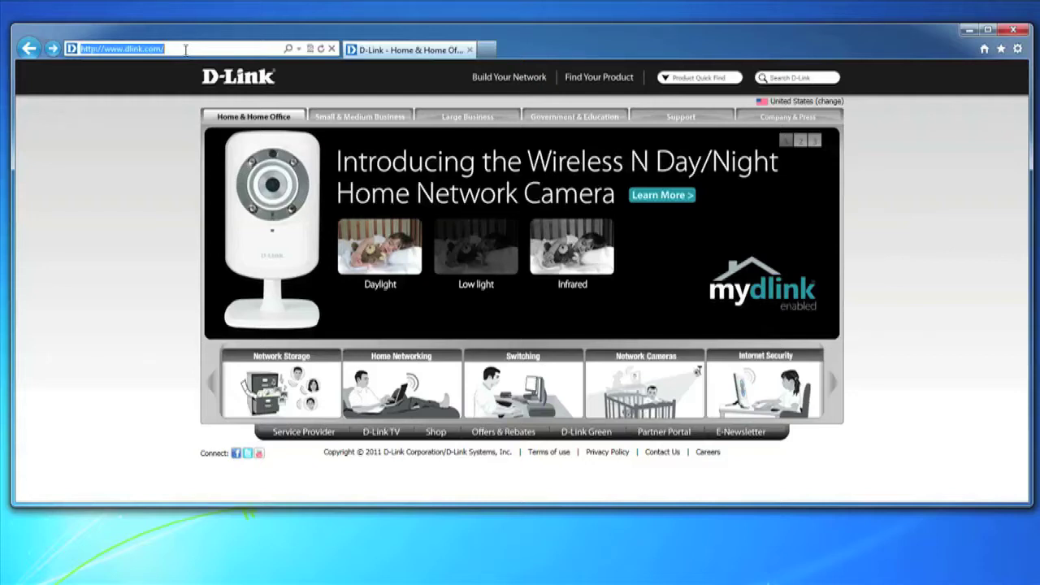
pyautogui.write('192.168')
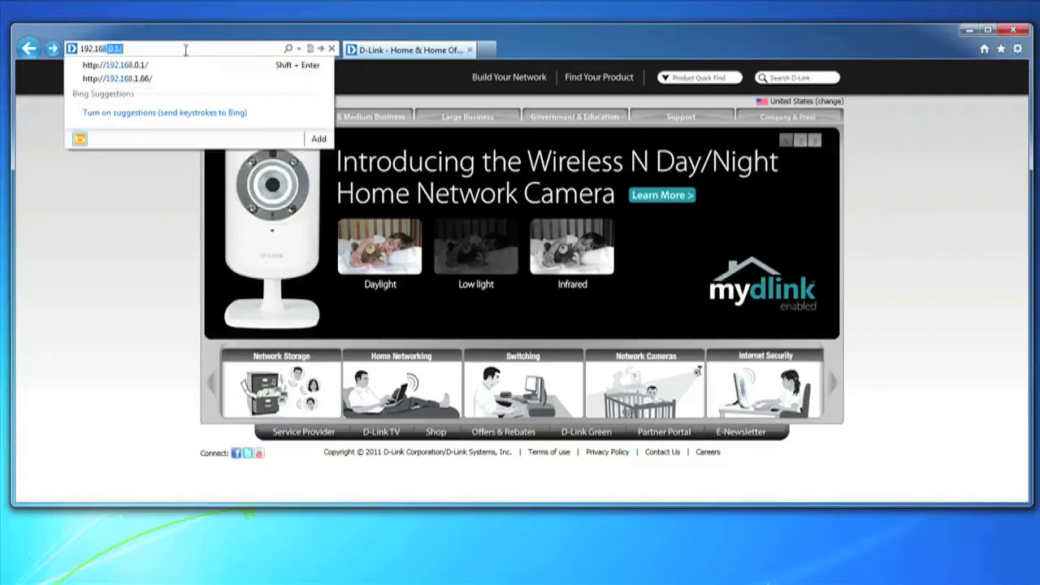
pyautogui.write('.0.1')
pyautogui.press('Return')
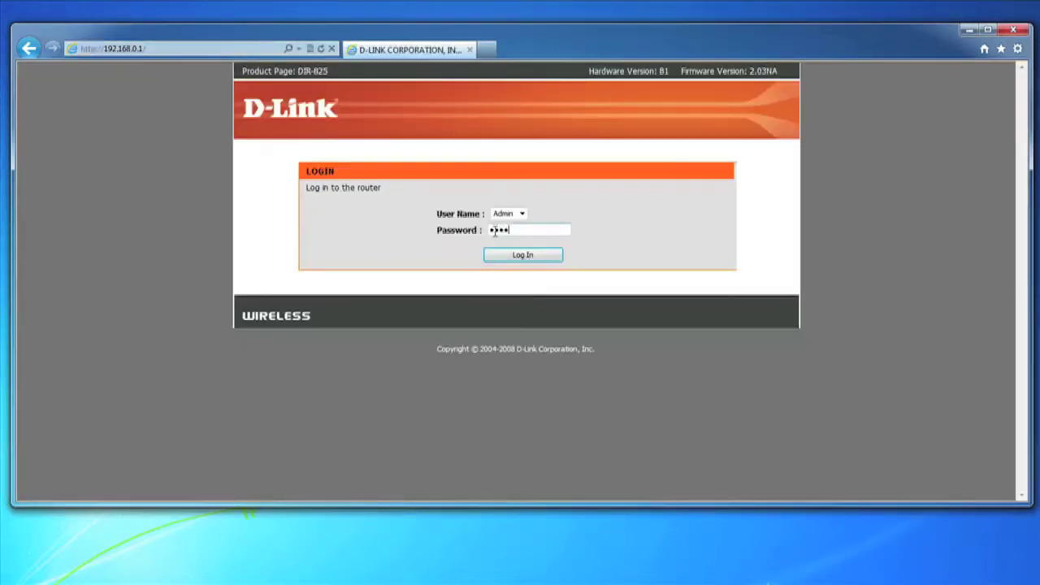
pyautogui.click(522, 255)
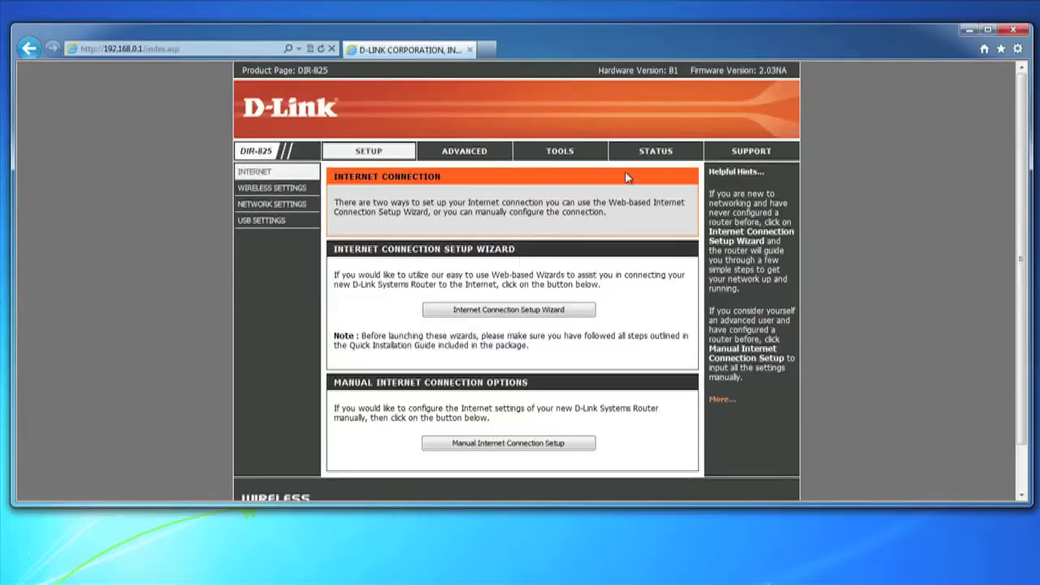
# Step: On the router's Status page, find the NAS DLINK-DF8DC3 at 192.168.0.100 among LAN computers
pyautogui.click(655, 151)
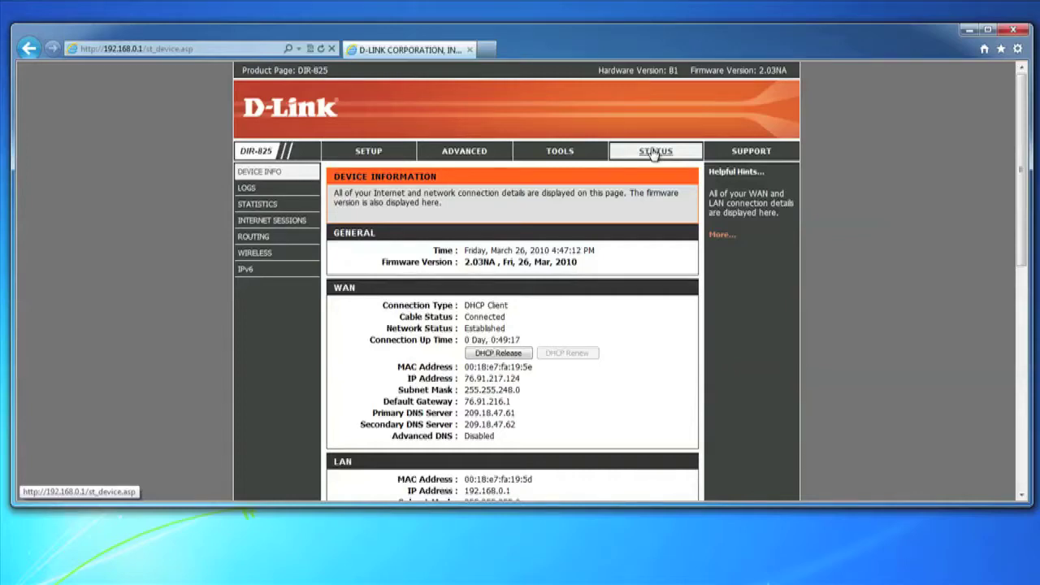
pyautogui.scroll(-10, 654, 154)
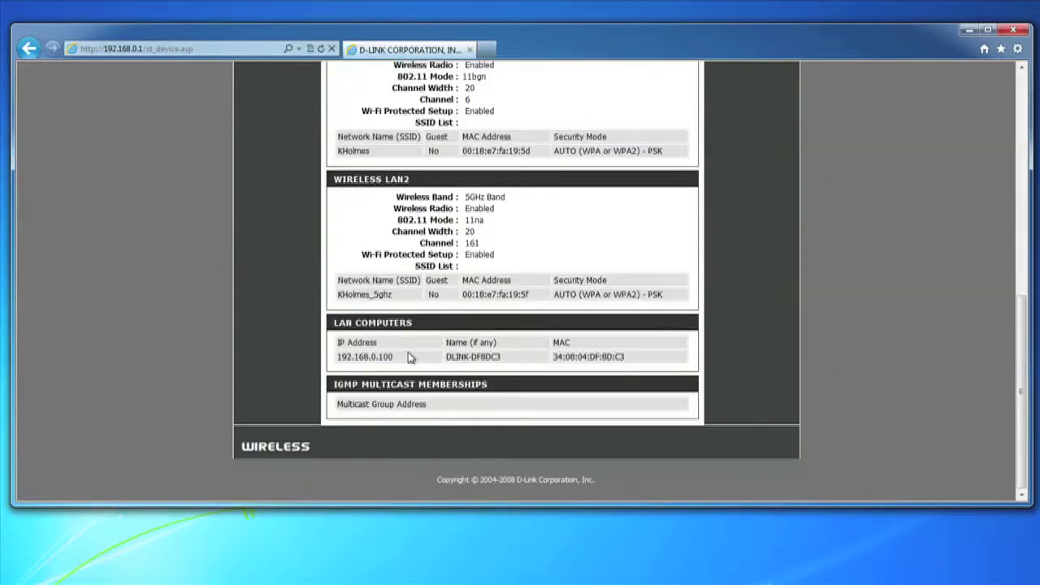
pyautogui.moveTo(396, 358); pyautogui.dragTo(343, 367)
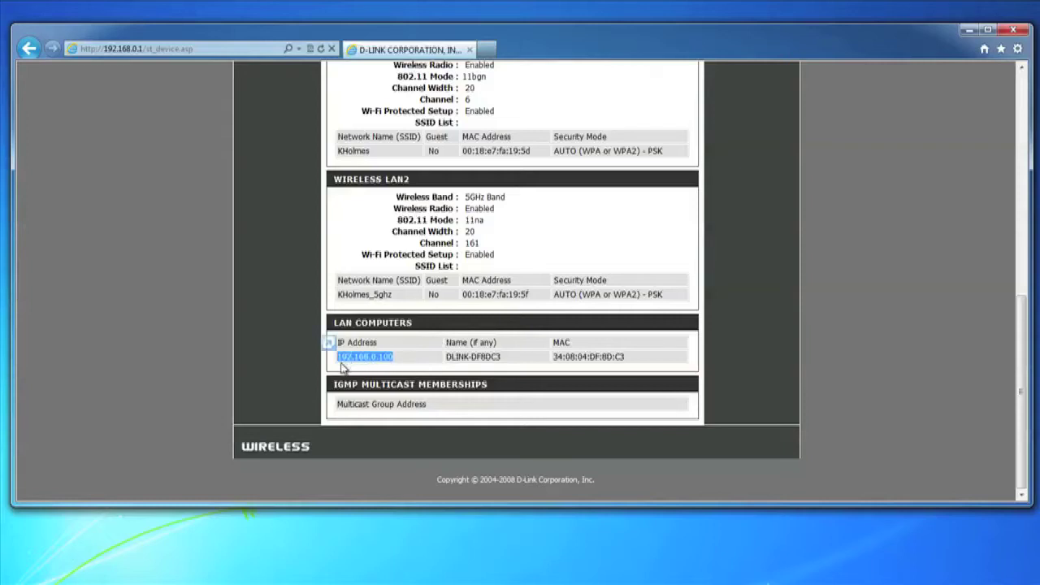
pyautogui.moveTo(508, 359); pyautogui.dragTo(452, 364)
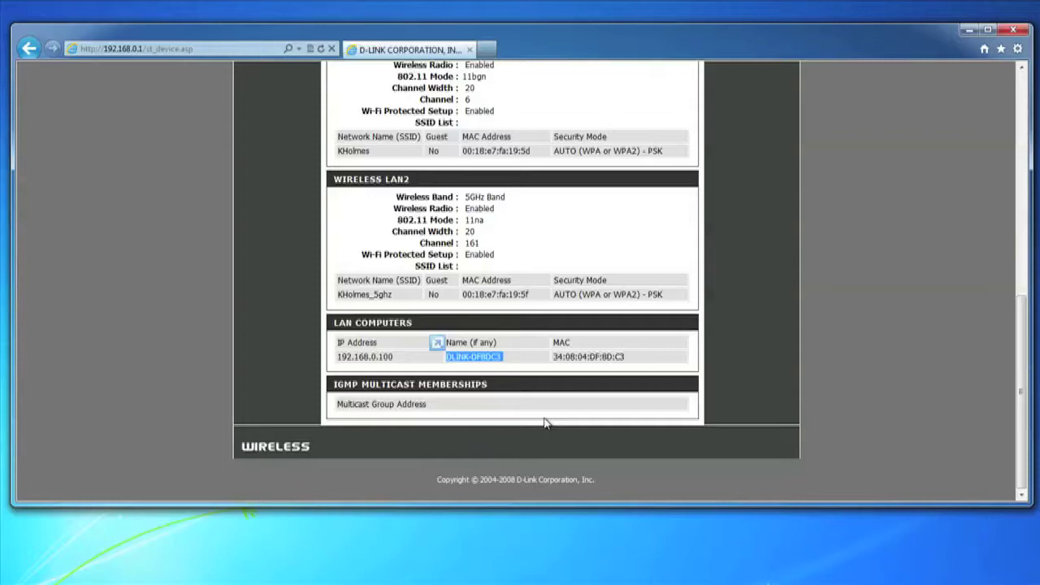
pyautogui.scroll(10, 545, 422)
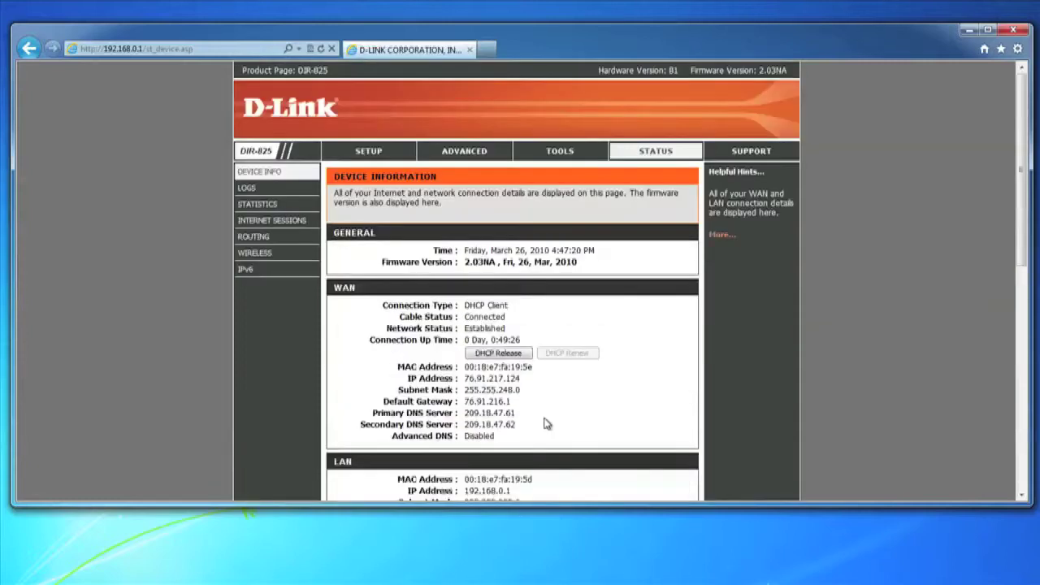
# Step: Add an HTTP virtual server rule forwarding port 80 to 192.168.0.100 and save it
pyautogui.click(476, 154)
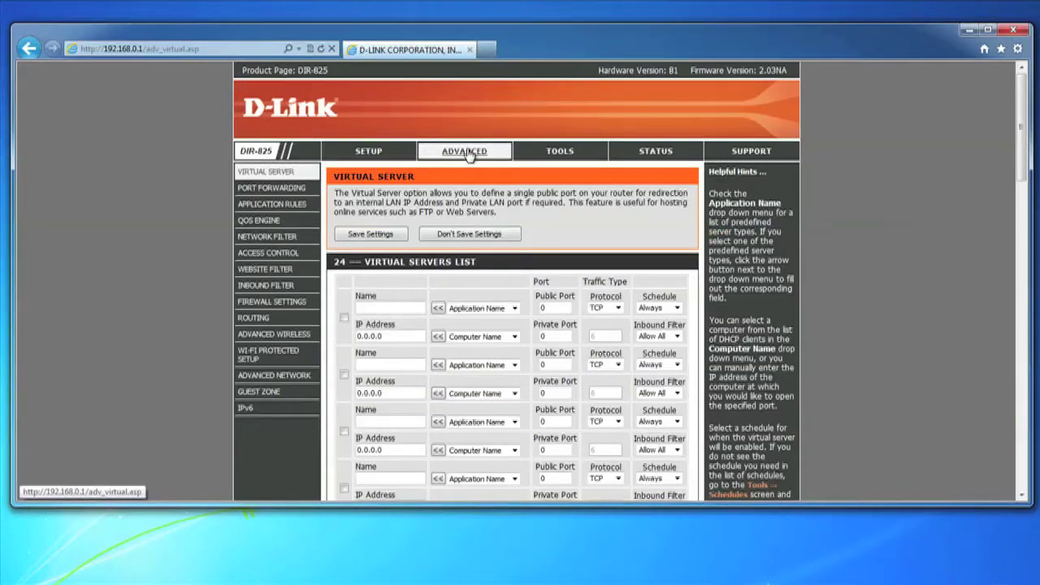
pyautogui.click(512, 309)
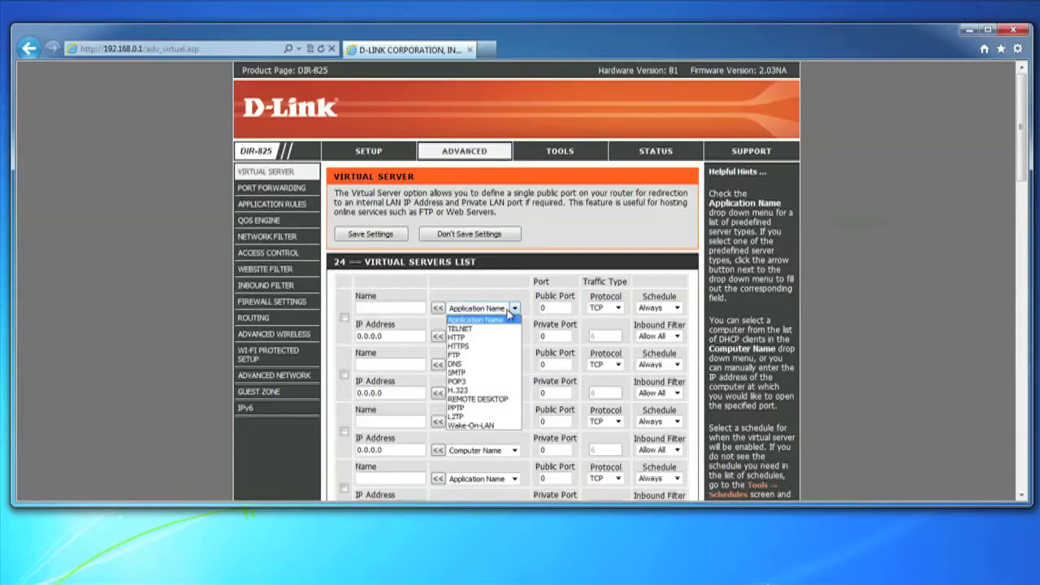
pyautogui.click(507, 338)
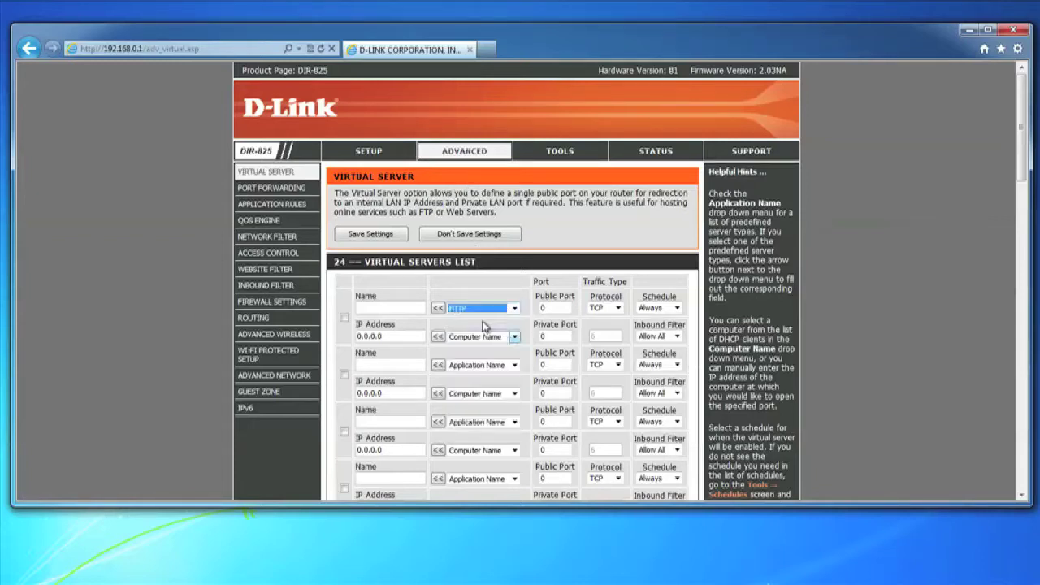
pyautogui.click(437, 310)
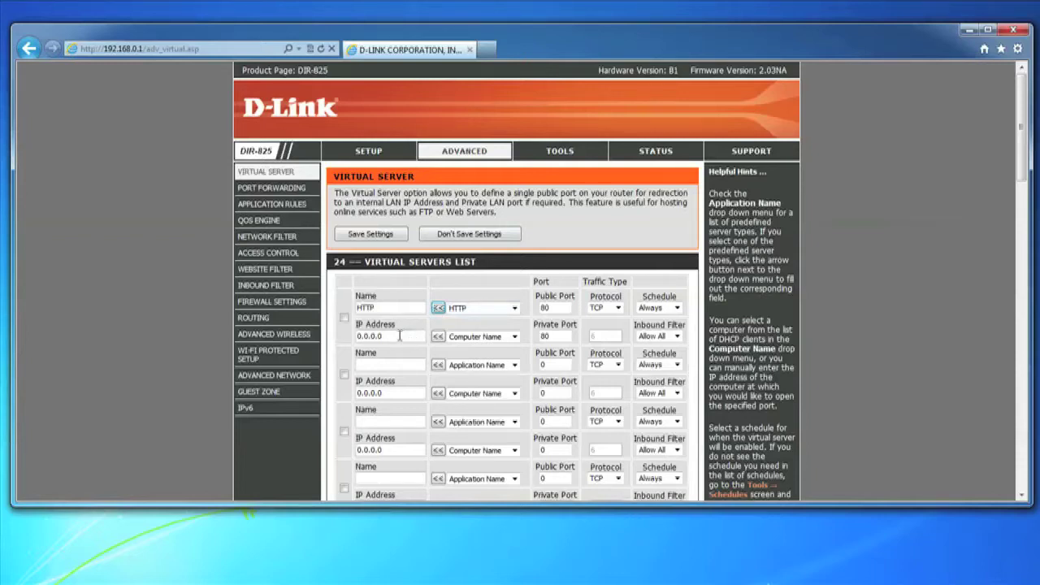
pyautogui.moveTo(400, 335); pyautogui.dragTo(332, 339)
pyautogui.write('192.168.')
pyautogui.write('0.100')
pyautogui.click(368, 235)
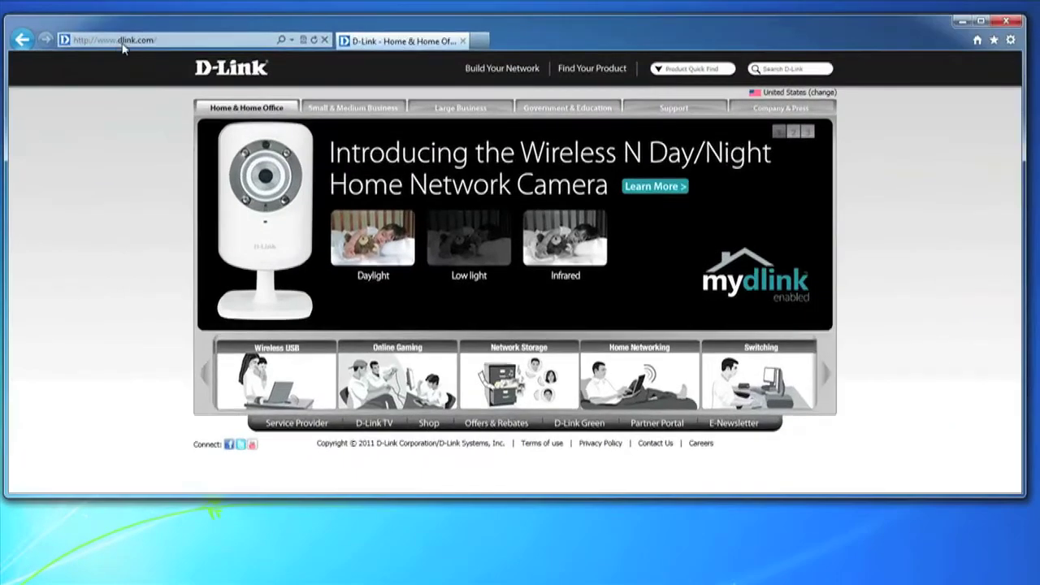
# Step: Sign in to the ShareCenter at 192.168.0.100 as admin with the administrator password
pyautogui.click(127, 42)
pyautogui.write('19')
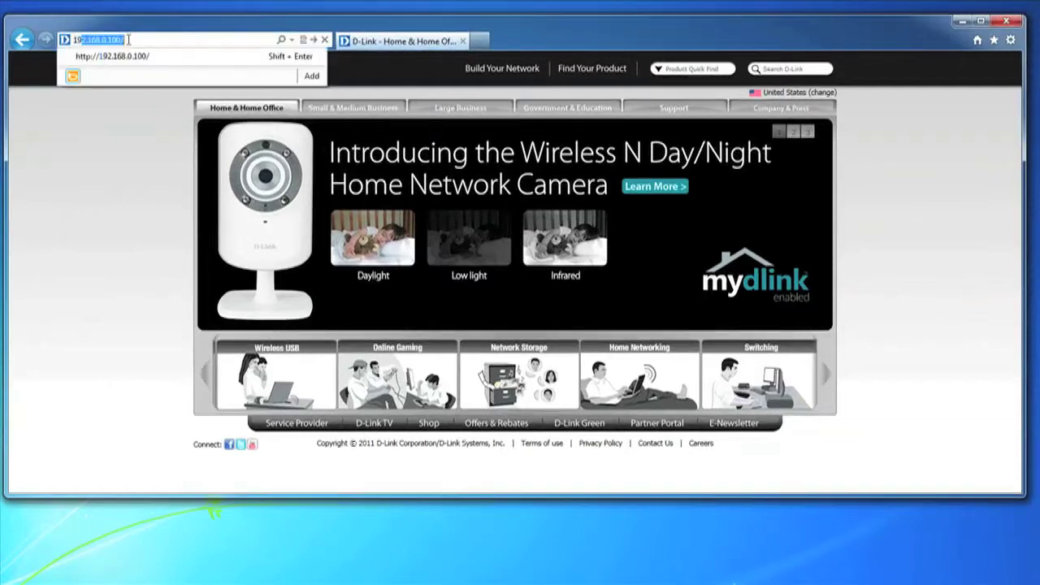
pyautogui.write('2.168.0.1')
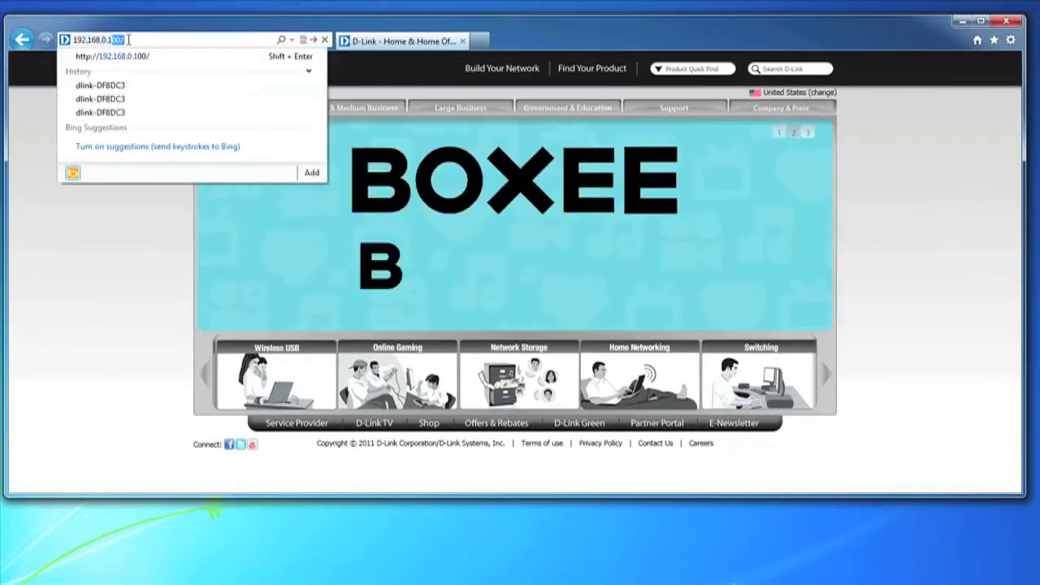
pyautogui.press('Return')
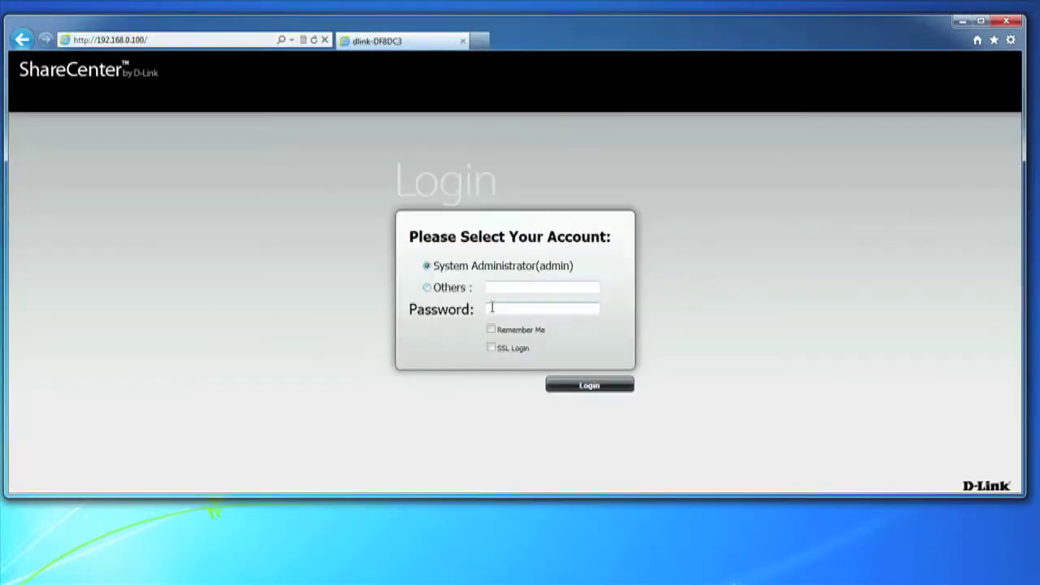
pyautogui.write('*****')
pyautogui.click(577, 388)
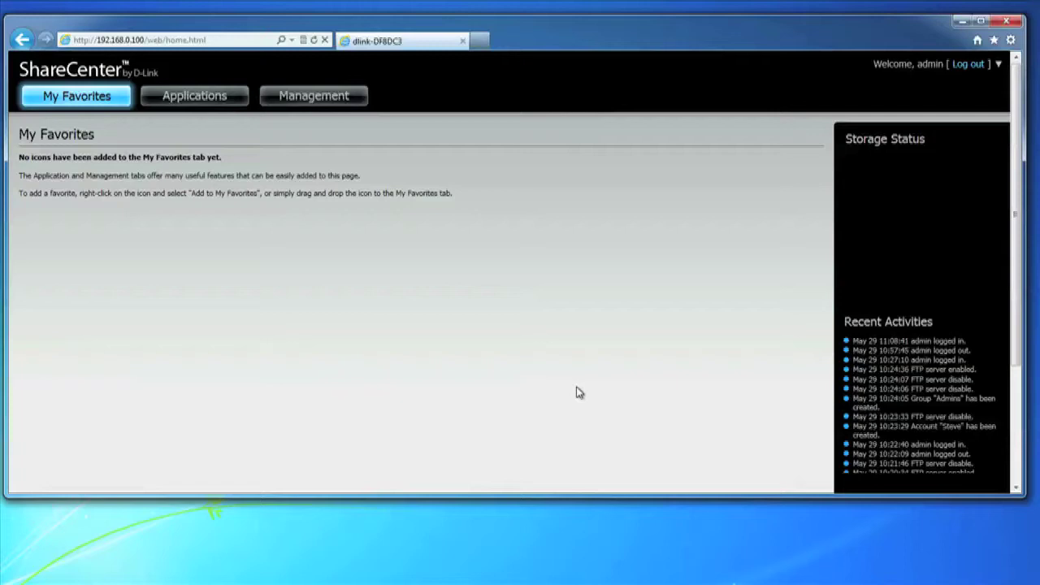
pyautogui.click(355, 95)
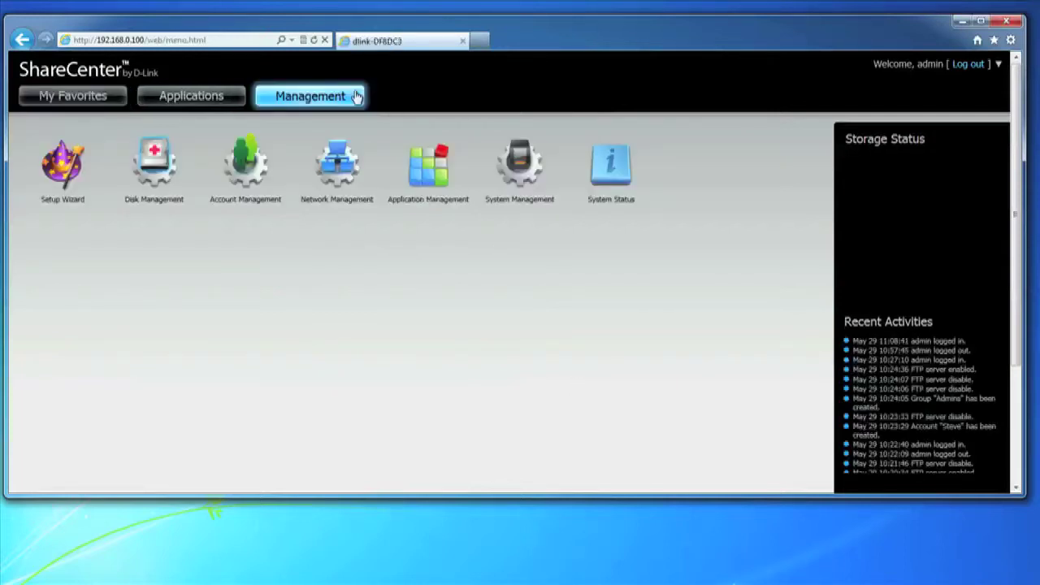
pyautogui.click(342, 173)
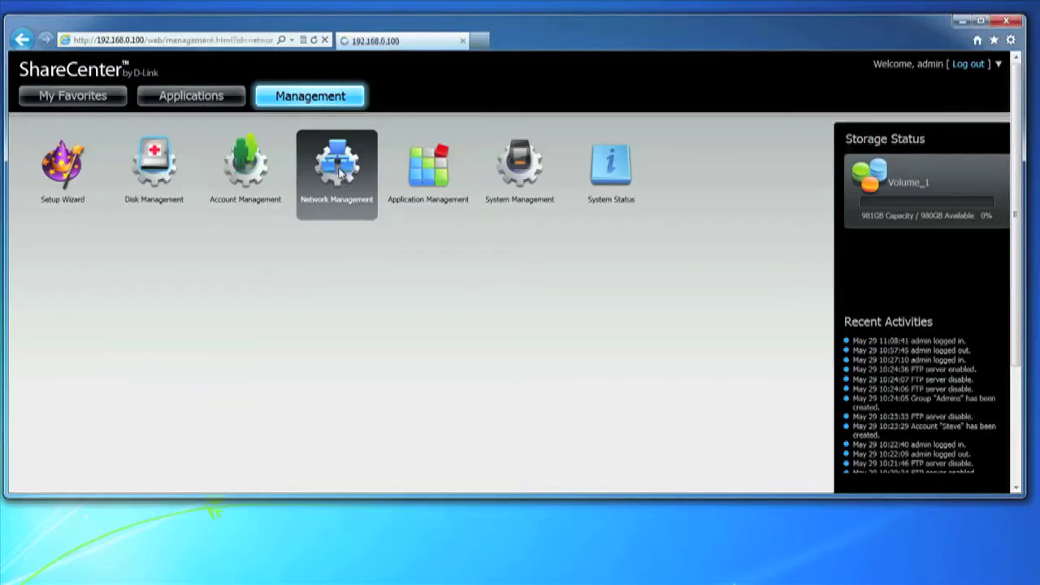
pyautogui.click(79, 273)
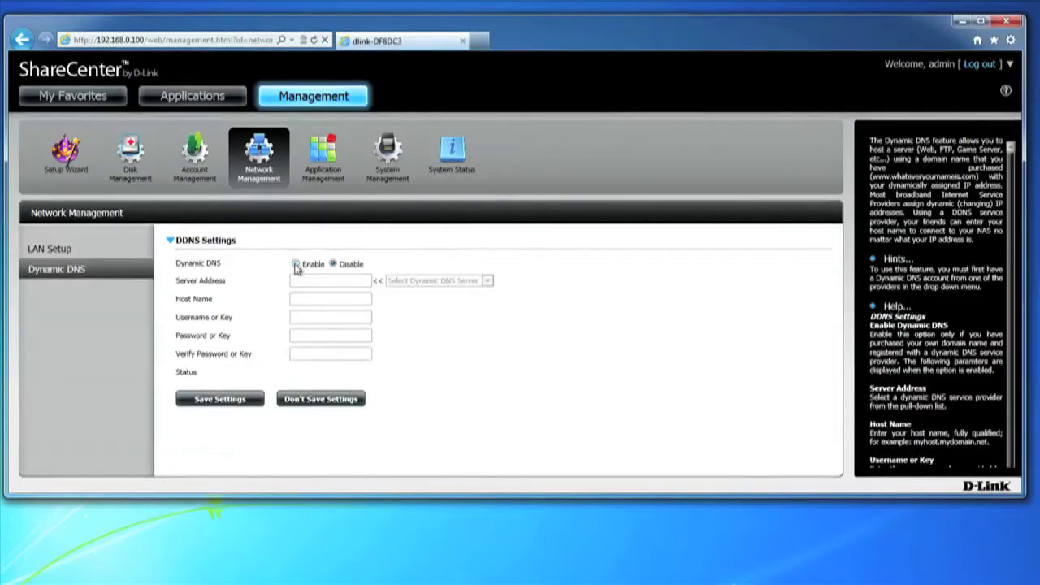
pyautogui.click(296, 264)
pyautogui.click(452, 280)
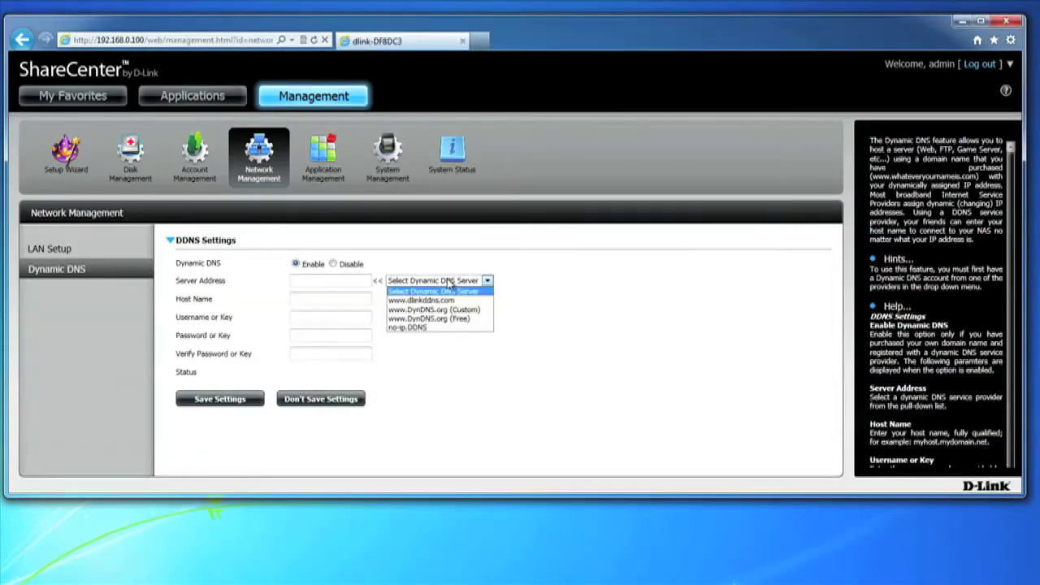
pyautogui.click(424, 300)
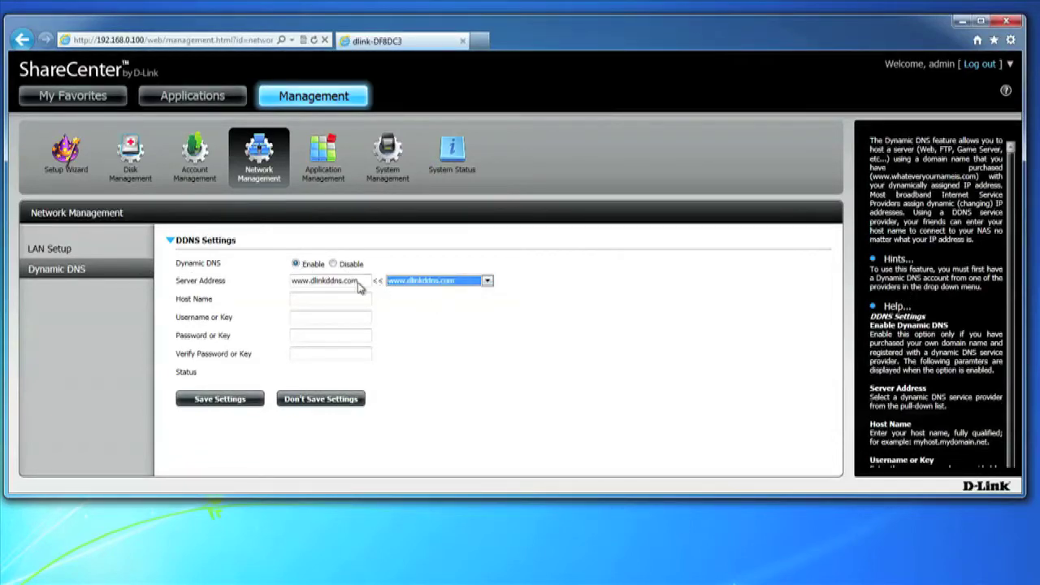
# Step: Enter host name dlinktv.dlinkddns.com, the DDNS username and password, and save
pyautogui.click(322, 299)
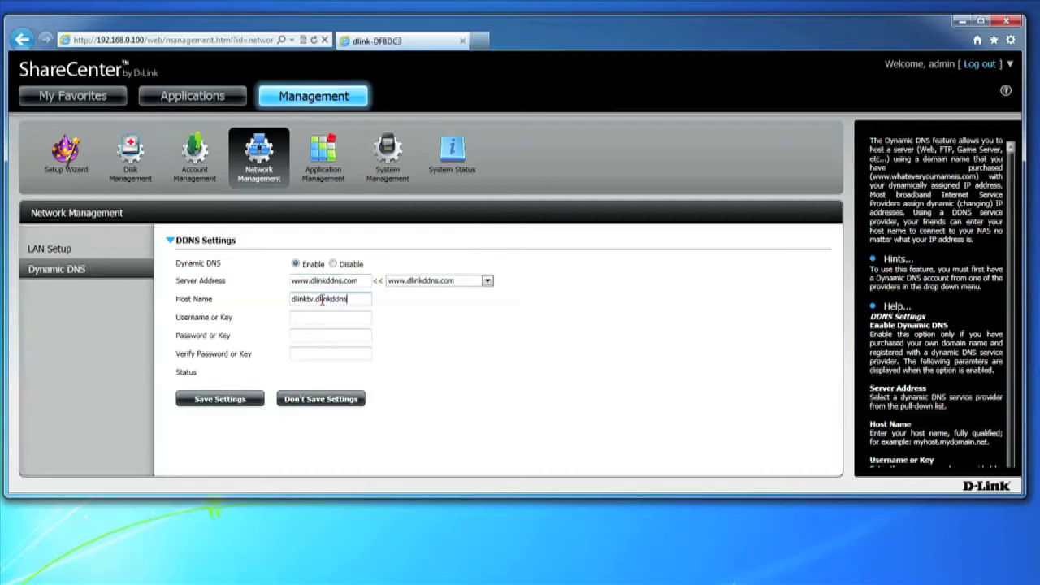
pyautogui.write('m')
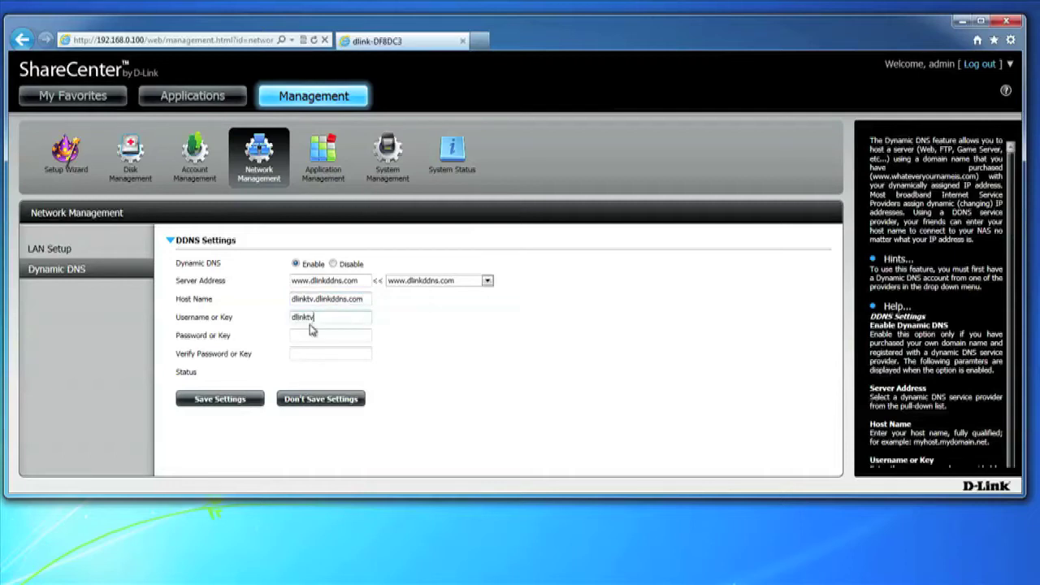
pyautogui.click(308, 332)
pyautogui.click(309, 350)
pyautogui.write('dli')
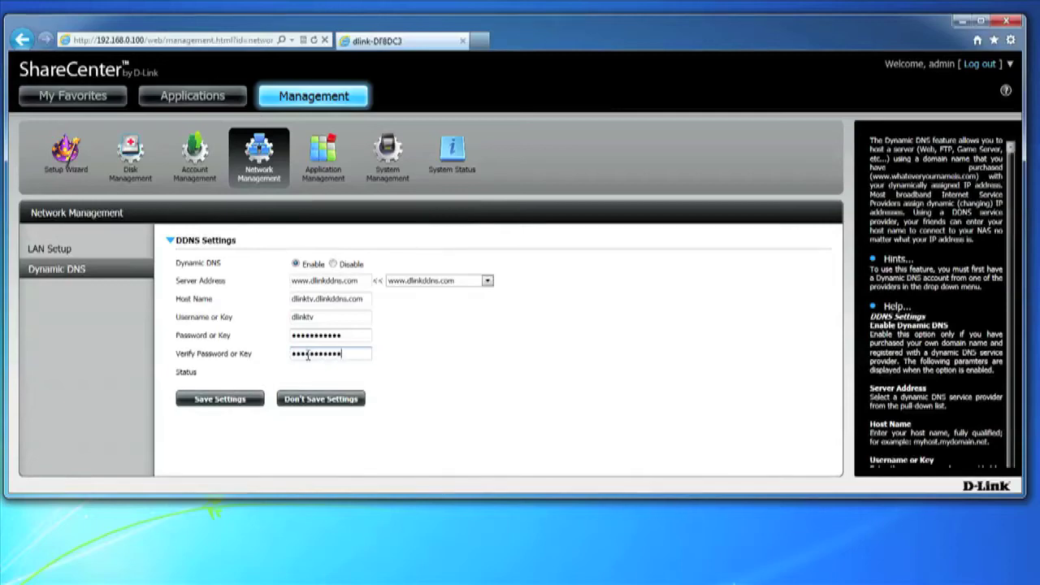
pyautogui.click(216, 404)
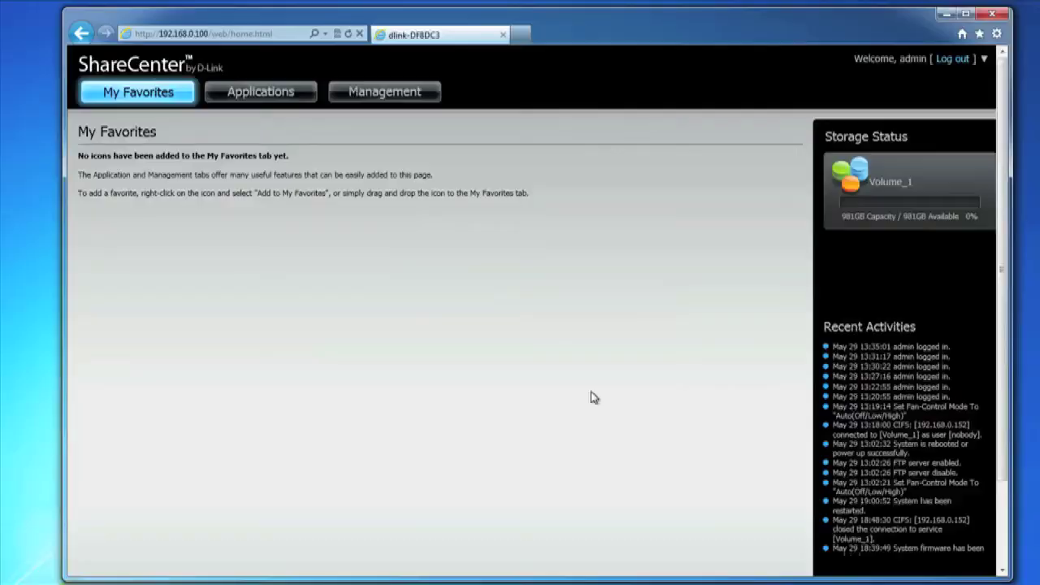
# Step: Start the Photo Center add-on under Application Management and launch its Gallery
pyautogui.click(306, 93)
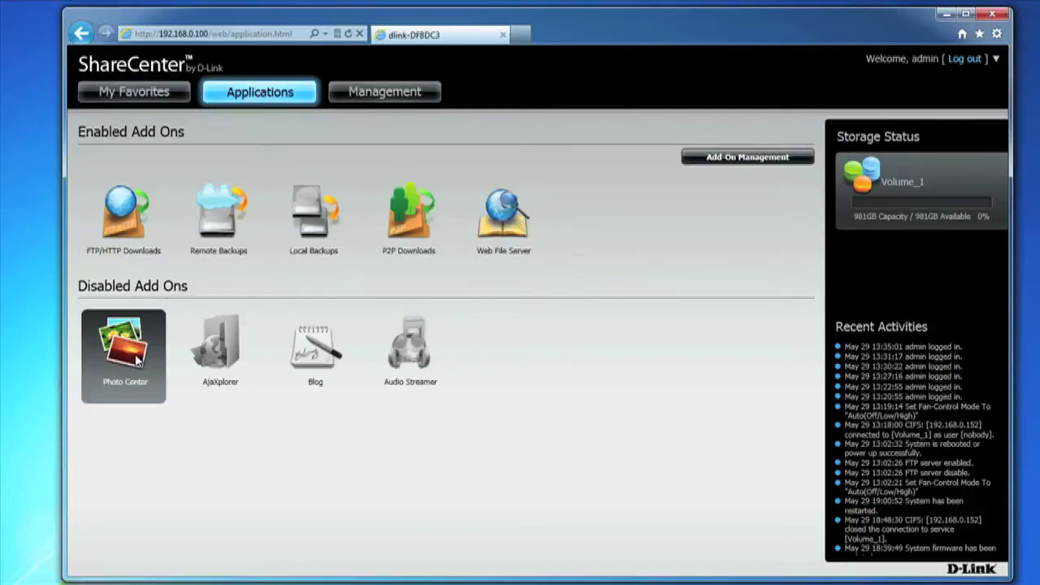
pyautogui.click(350, 96)
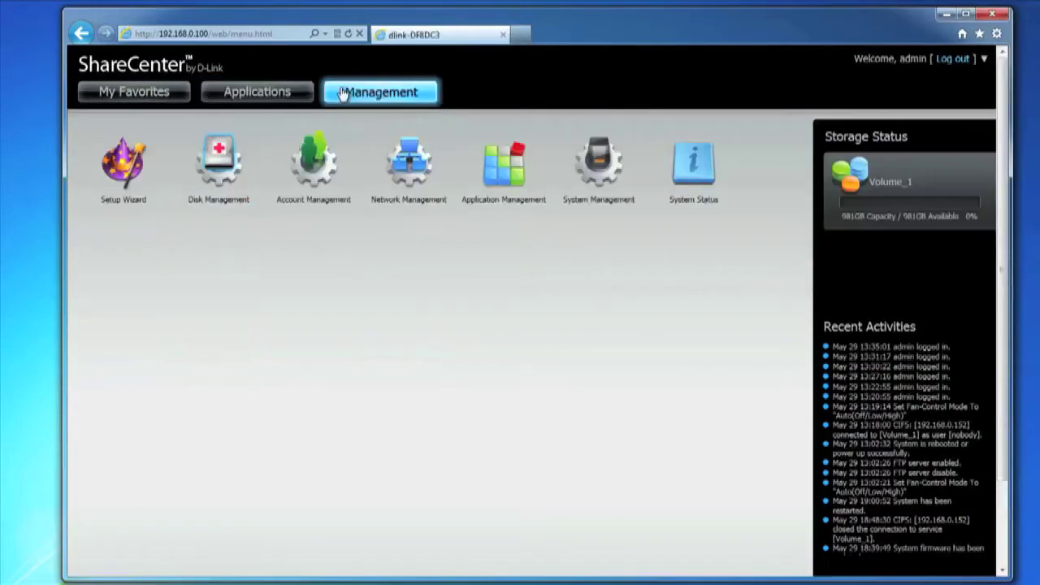
pyautogui.click(491, 179)
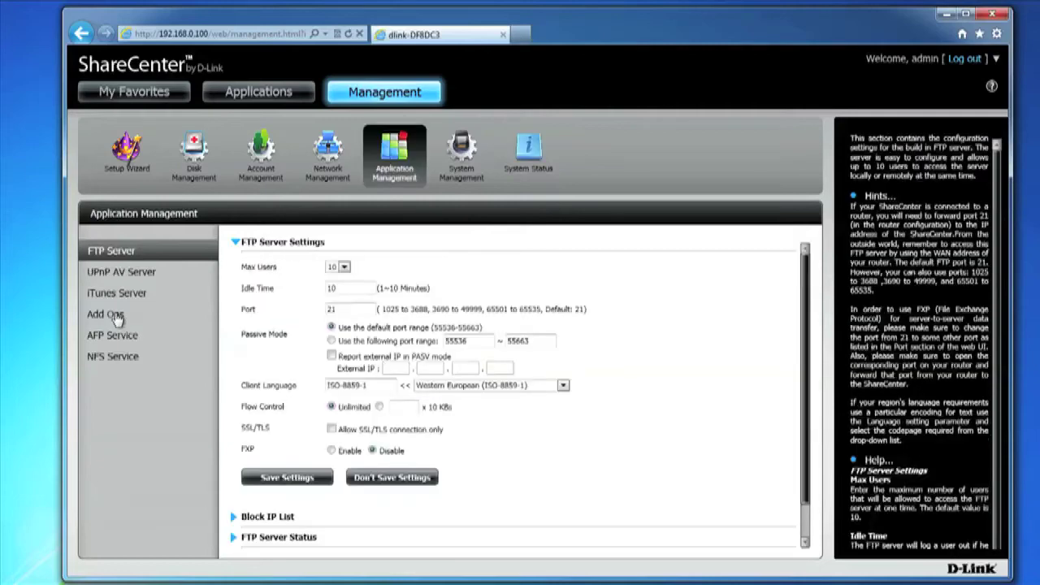
pyautogui.click(115, 315)
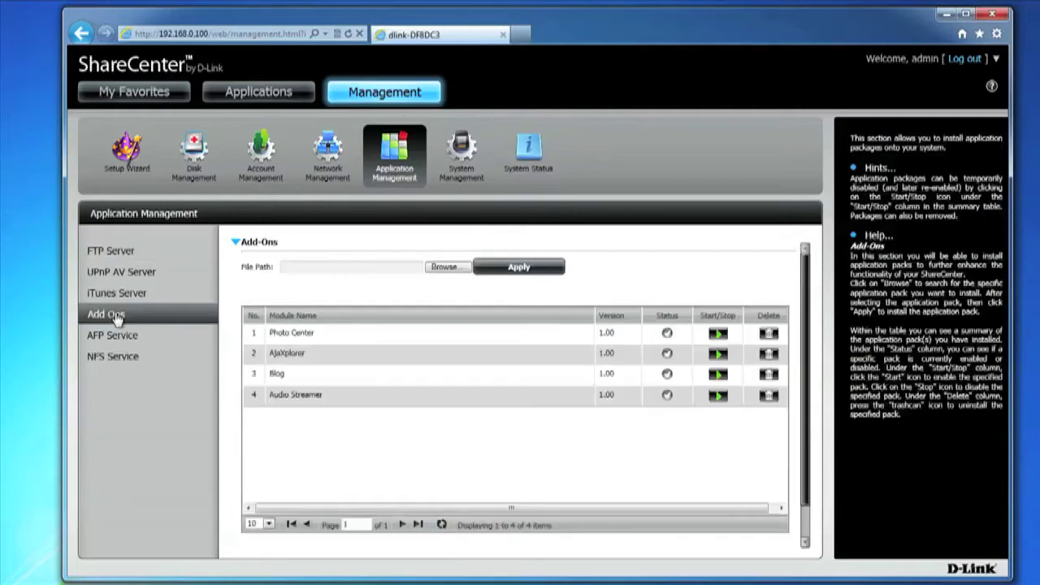
pyautogui.click(714, 334)
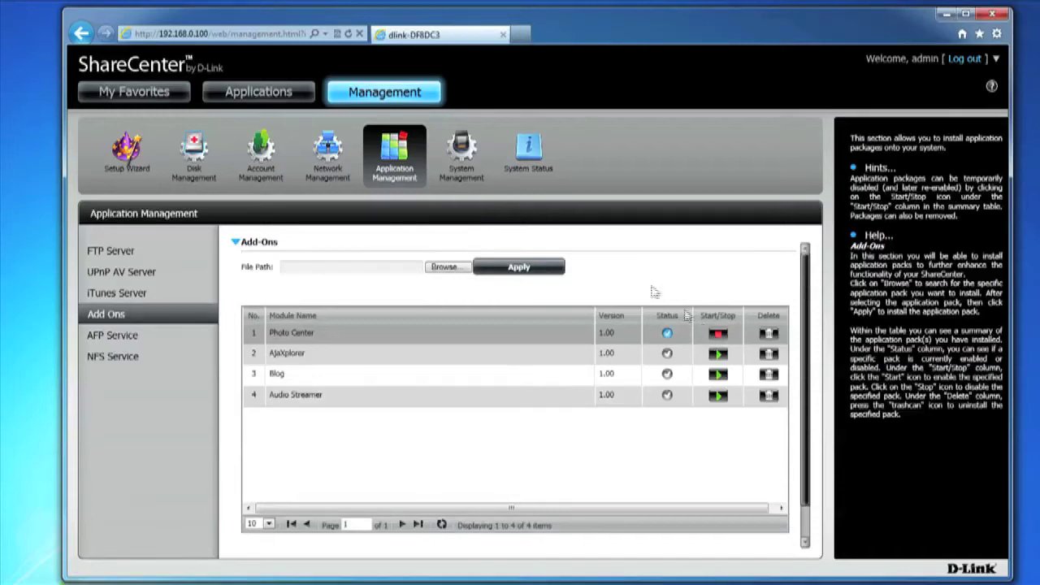
pyautogui.click(300, 92)
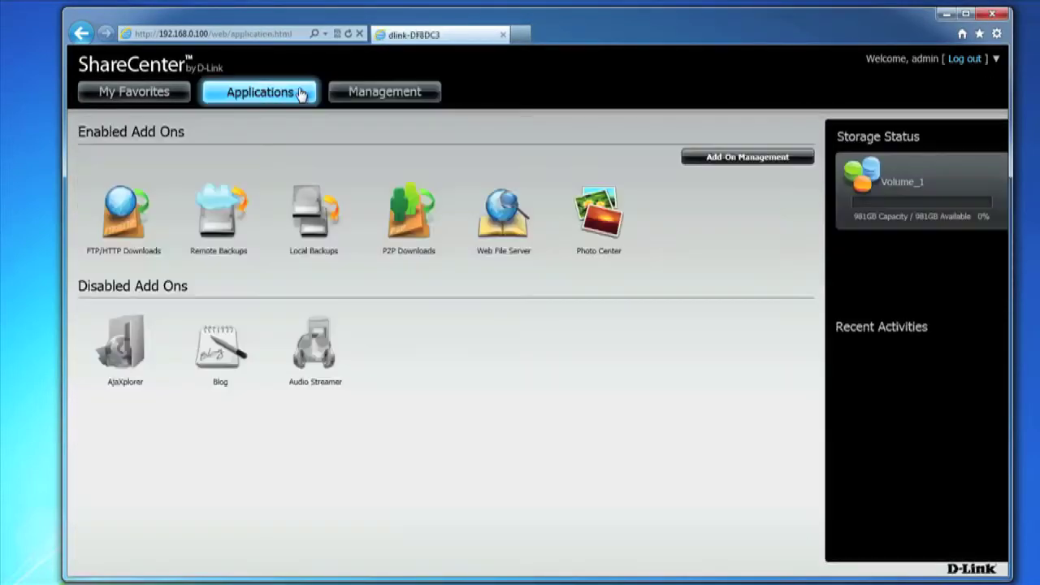
pyautogui.click(593, 216)
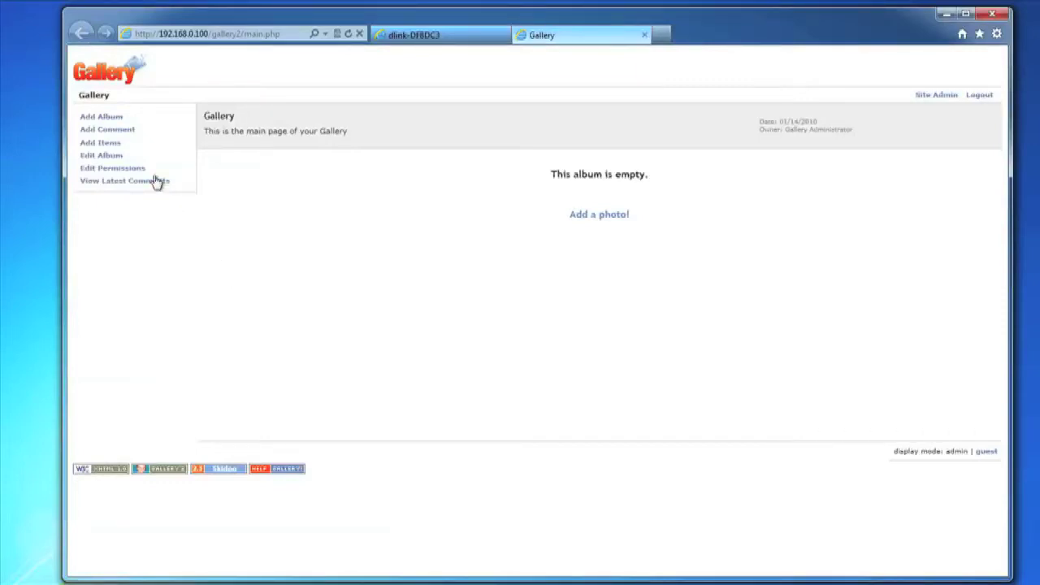
# Step: Begin sub-album Sample, titled 'These are Sample Photos', summary 'Just a bunch of sample photos'
pyautogui.click(108, 120)
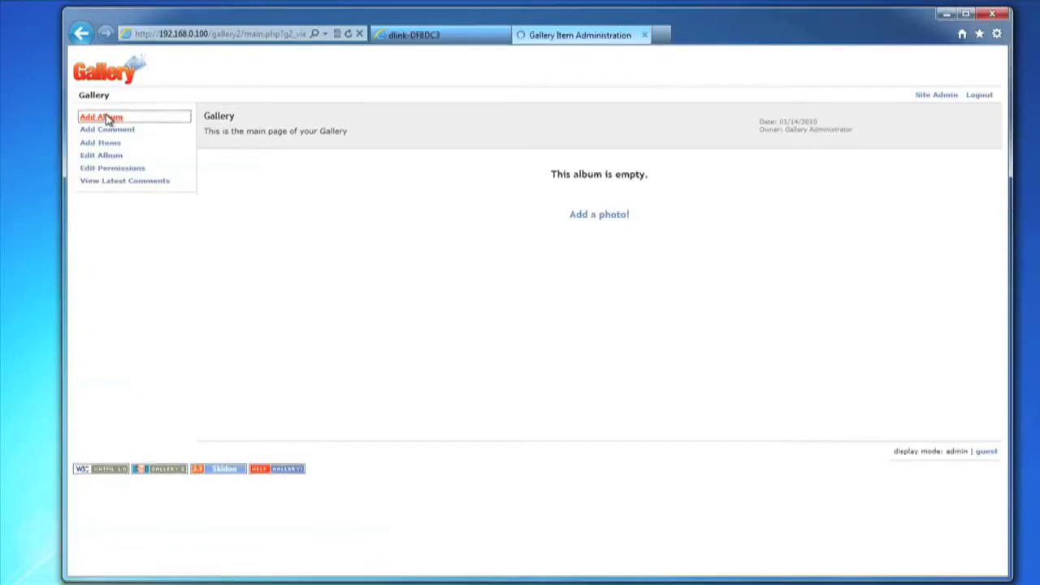
pyautogui.write('Sample')
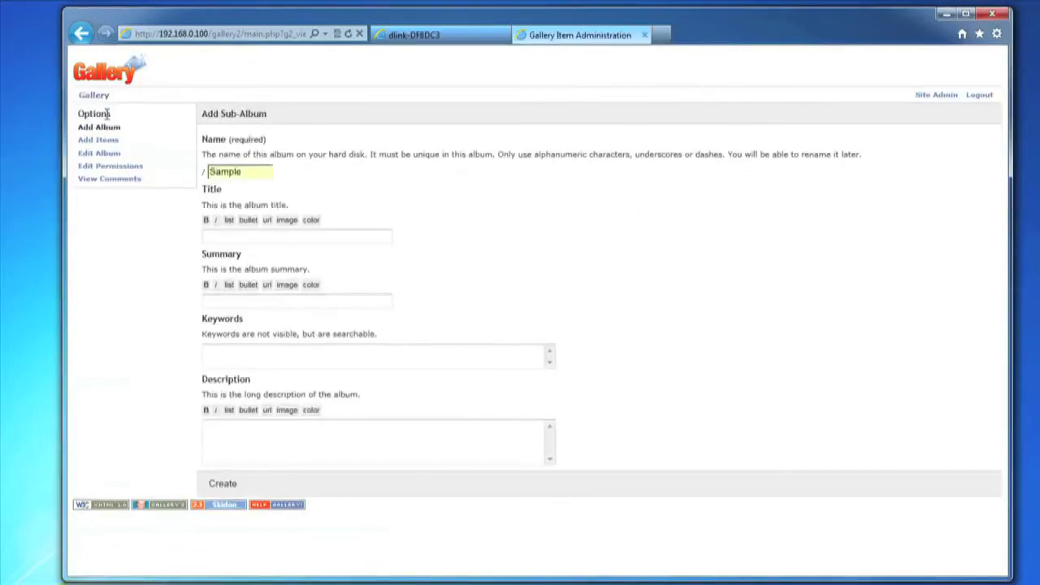
pyautogui.click(227, 237)
pyautogui.write('These are Sam')
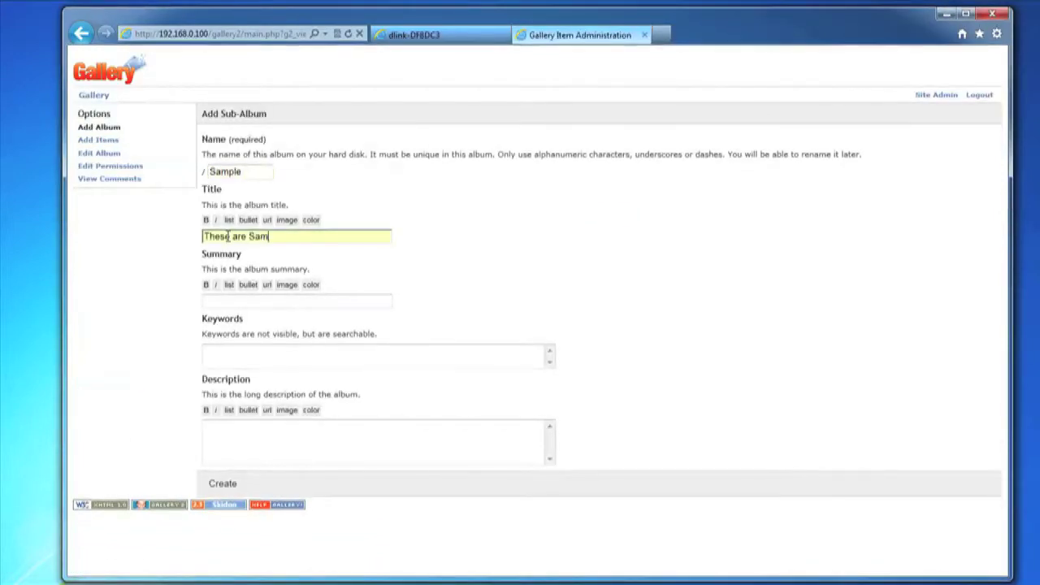
pyautogui.write('ple Photos')
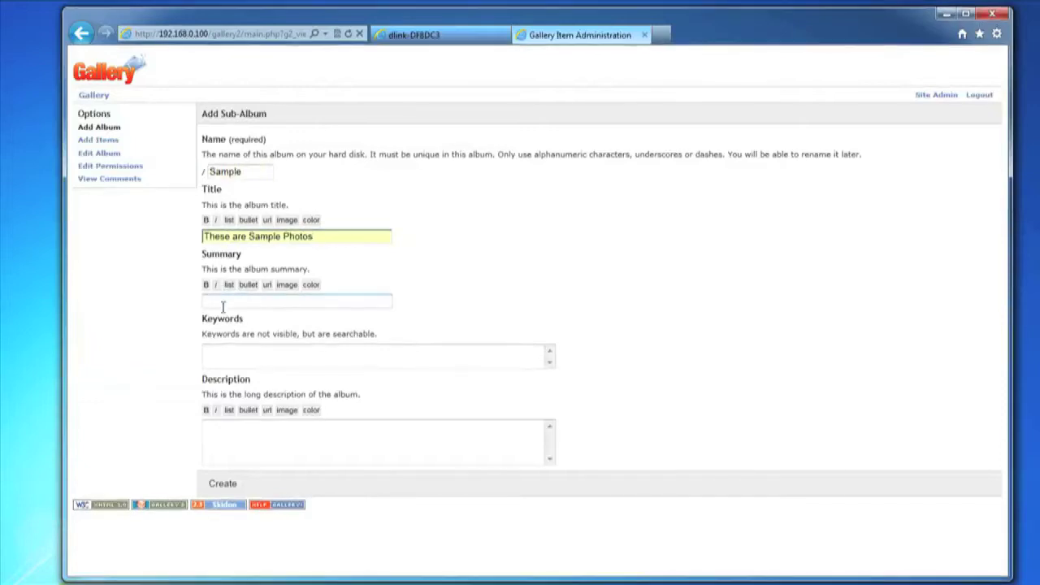
pyautogui.click(221, 302)
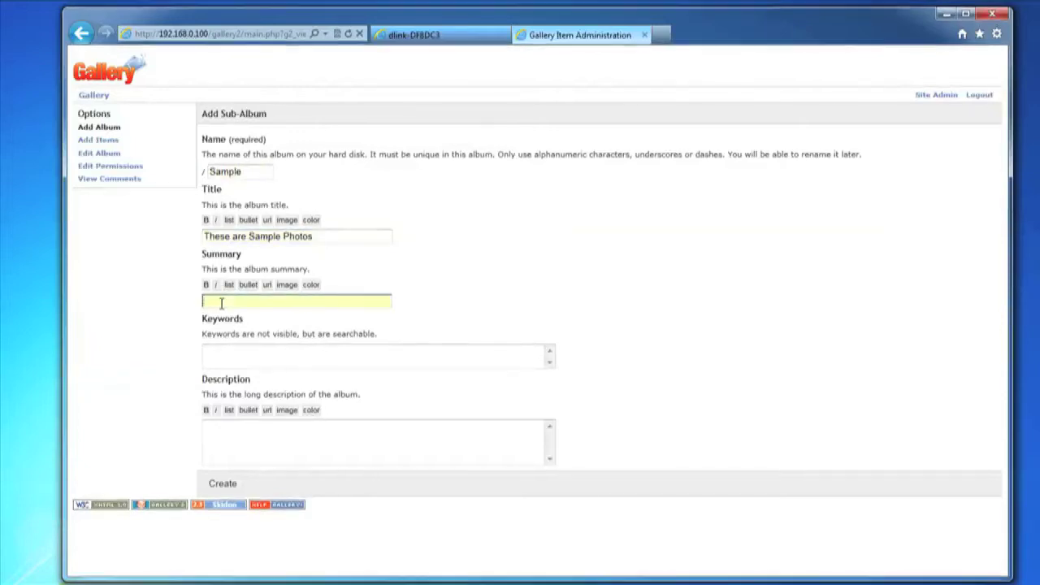
pyautogui.write('Just a bunch of sam')
pyautogui.write('ple photos')
# Step: Add keywords 'samples, vacation, friends' and the description 'This is where the long description goes.'
pyautogui.click(227, 354)
pyautogui.write('samples, ')
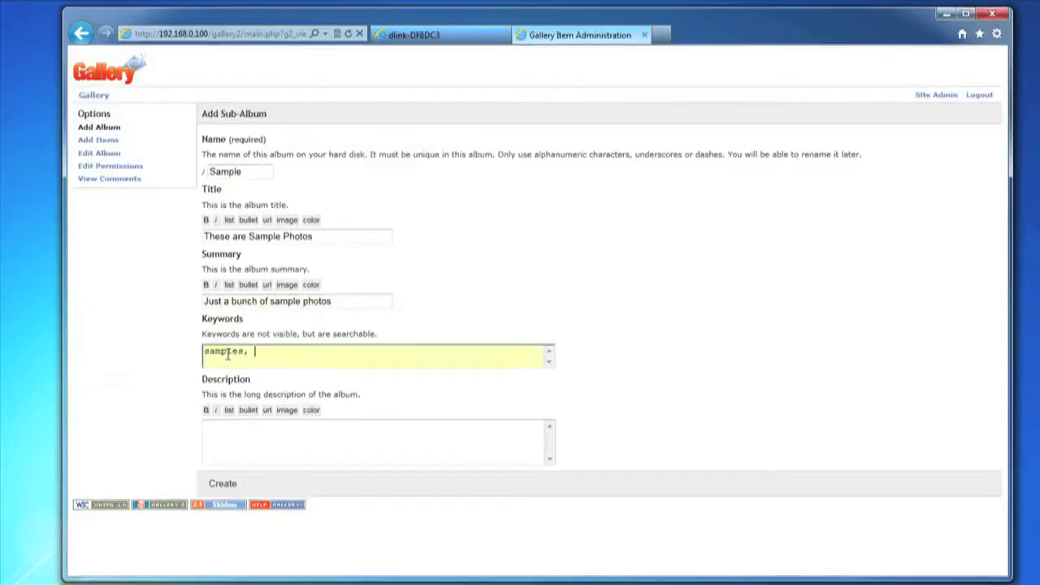
pyautogui.write('vacation, friends')
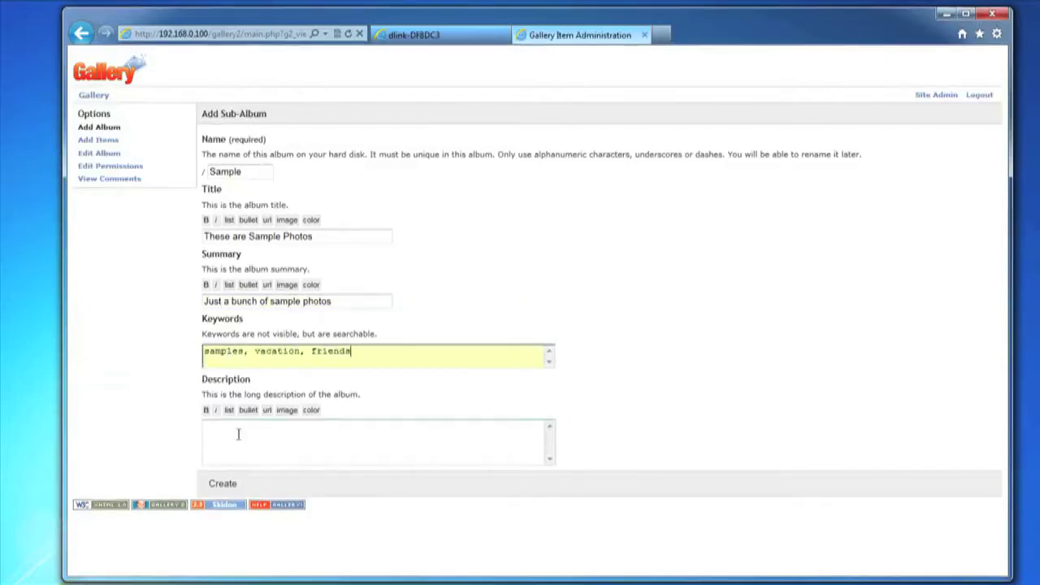
pyautogui.click(238, 434)
pyautogui.write('This is where th')
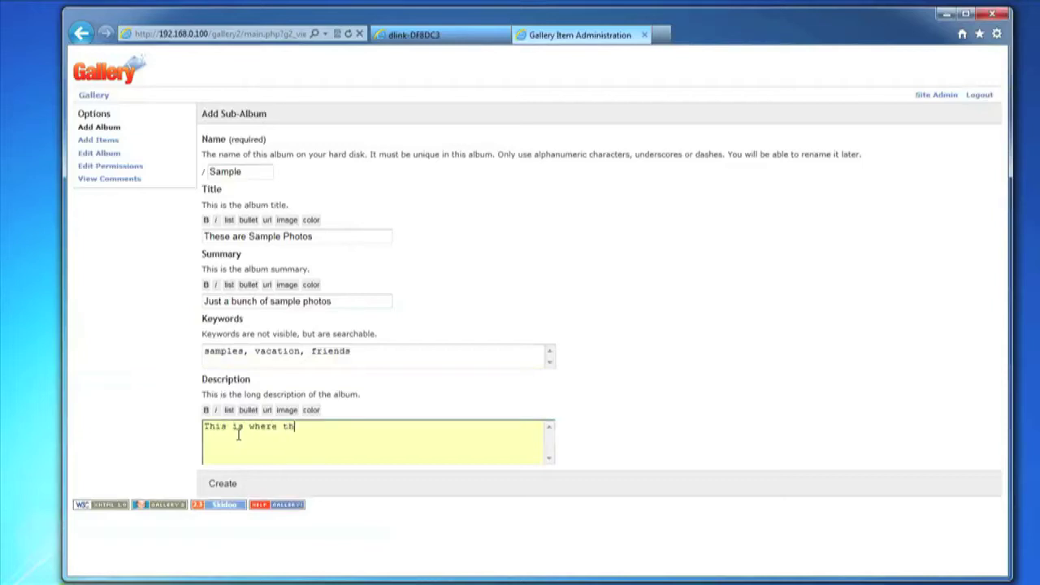
pyautogui.write('e long description goes.')
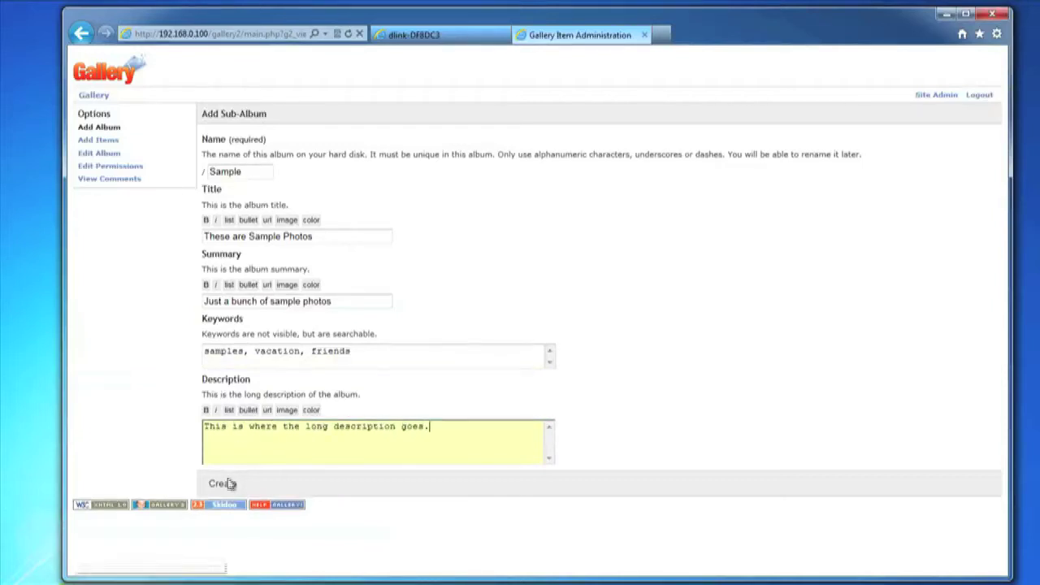
# Step: Create the Sample album and save its default settings on the Edit Album page
pyautogui.click(225, 484)
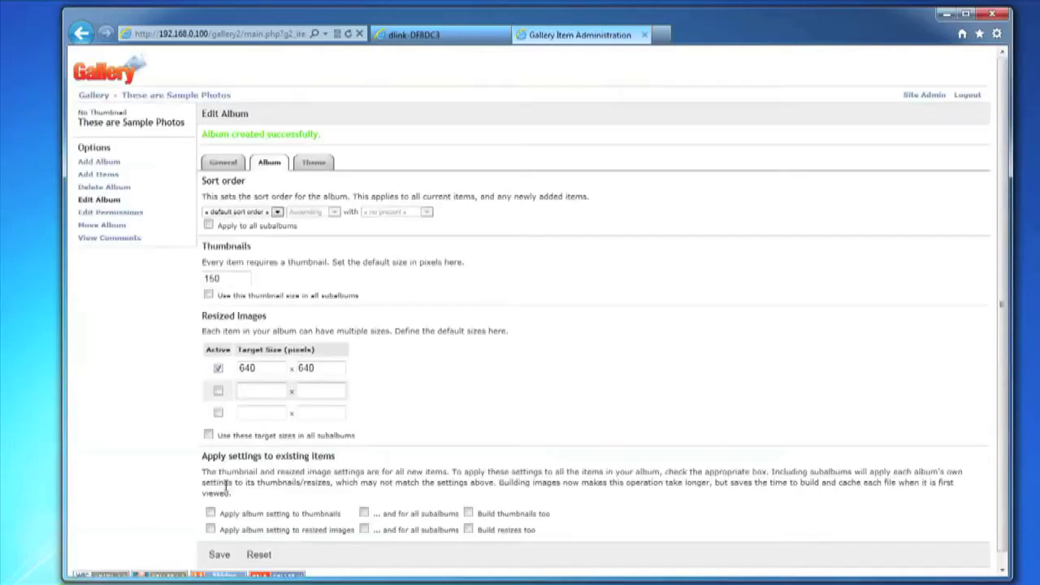
pyautogui.scroll(-2, 225, 484)
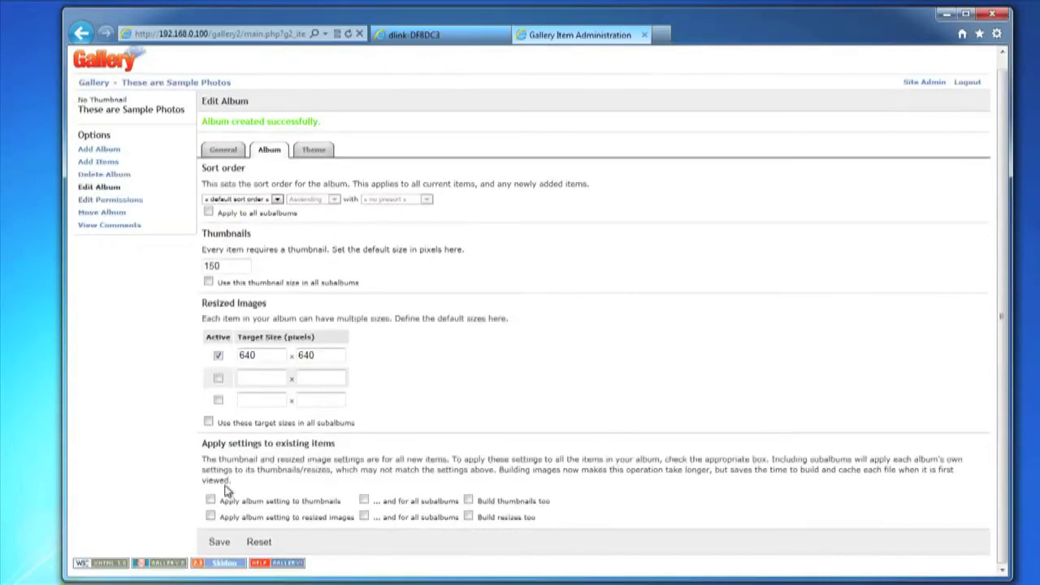
pyautogui.click(219, 544)
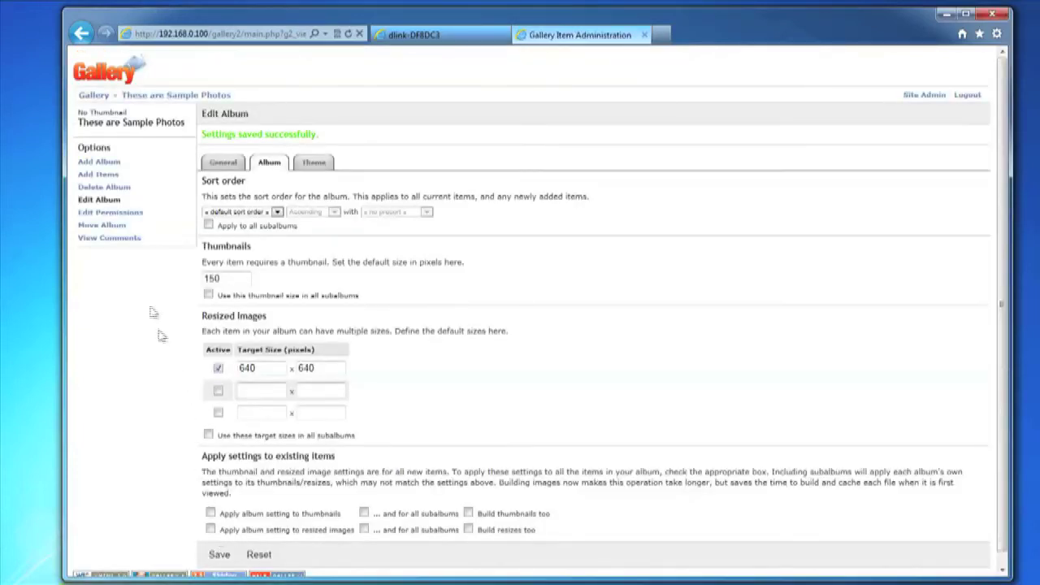
pyautogui.click(98, 174)
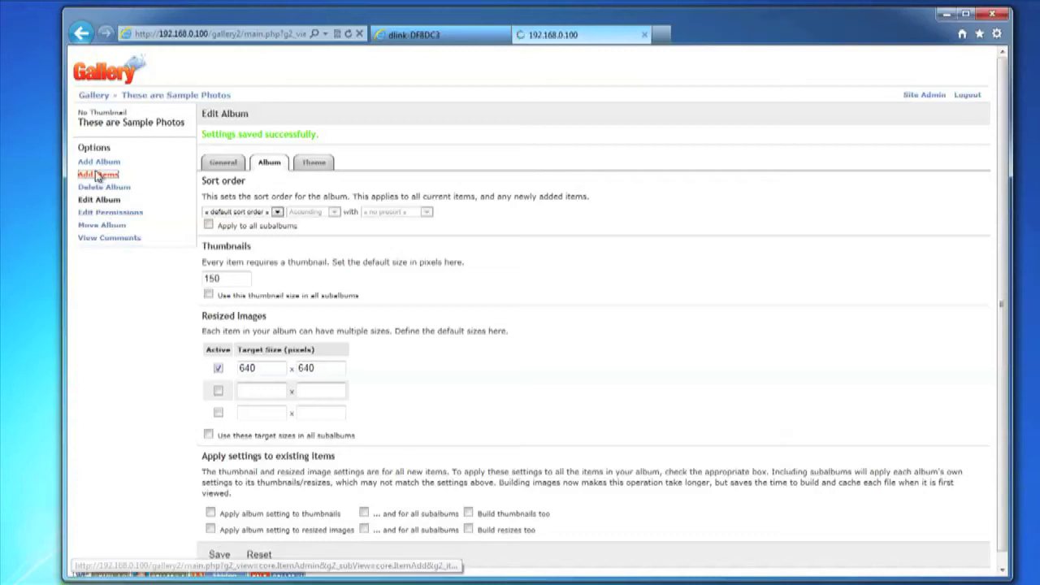
# Step: Attach Chrysanthemum.jpg from Sample Pictures with the caption 'Just a sample photo'
pyautogui.click(491, 221)
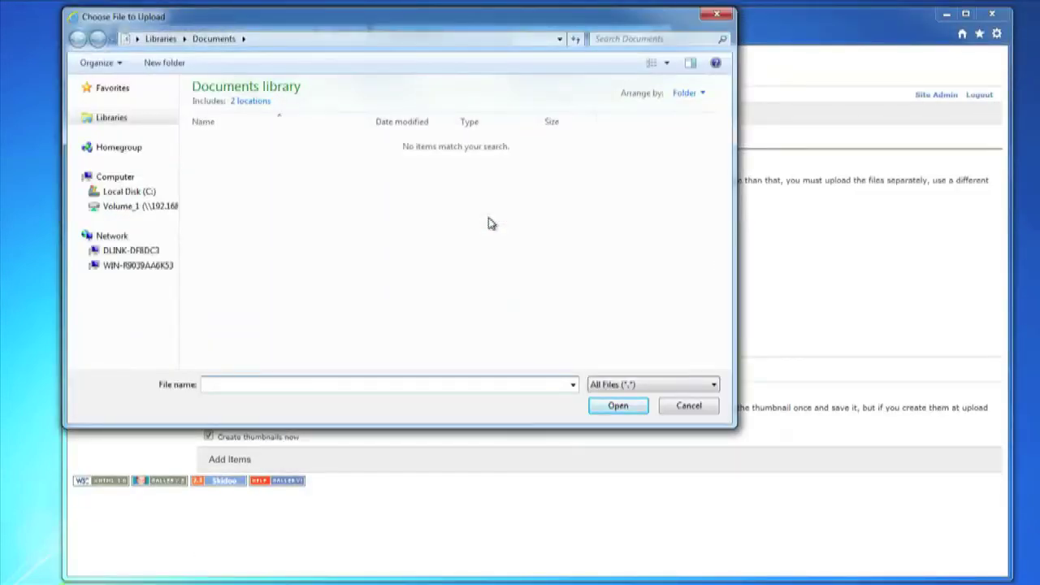
pyautogui.click(78, 118)
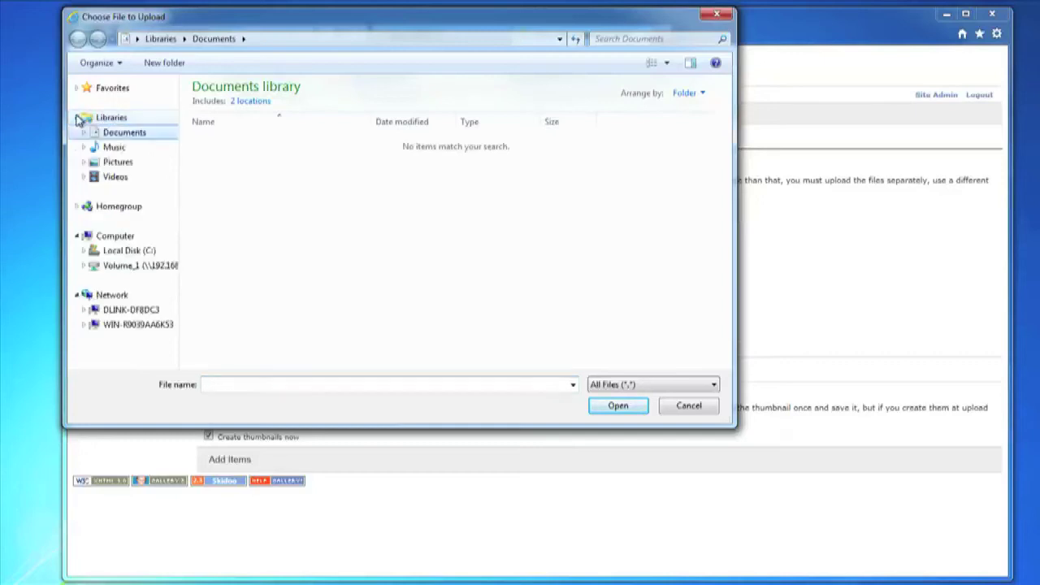
pyautogui.click(110, 162)
pyautogui.doubleClick(226, 159)
pyautogui.click(226, 158)
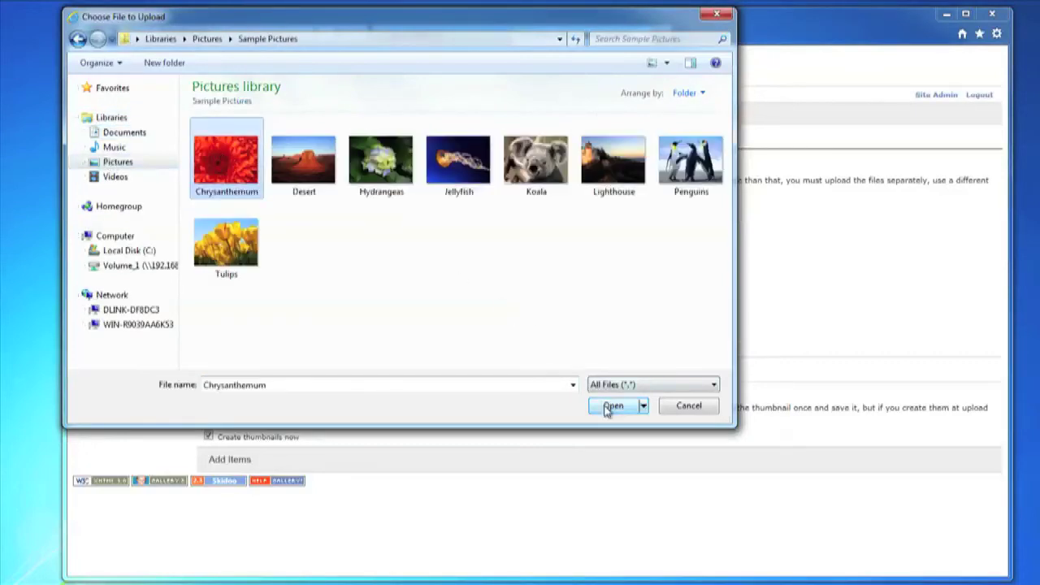
pyautogui.click(611, 406)
pyautogui.click(239, 252)
pyautogui.write('Just a sample pho')
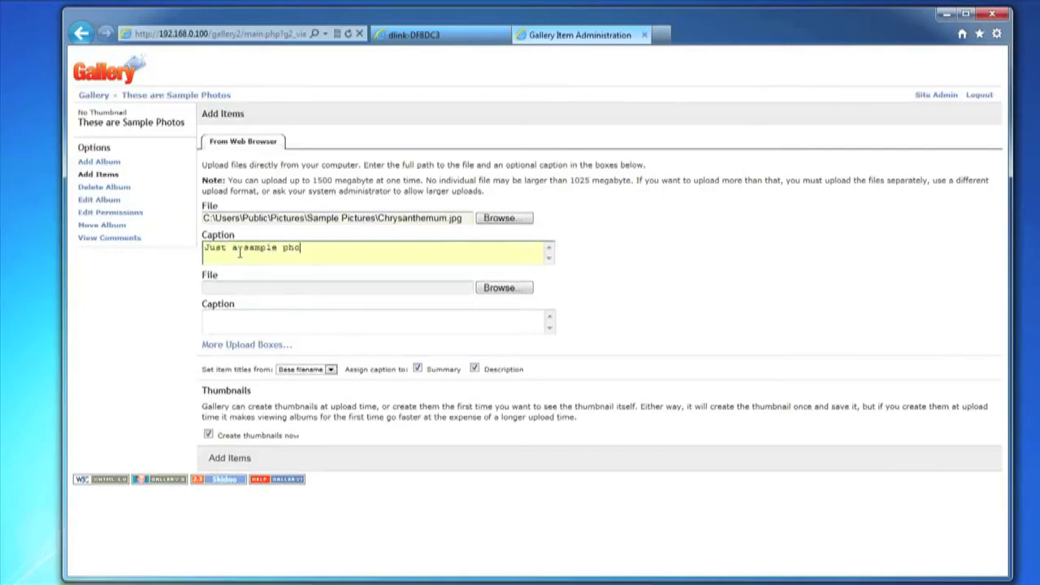
pyautogui.write('to')
# Step: Attach Desert.jpg captioned 'Just a photo of the desert' and upload both photos
pyautogui.click(491, 289)
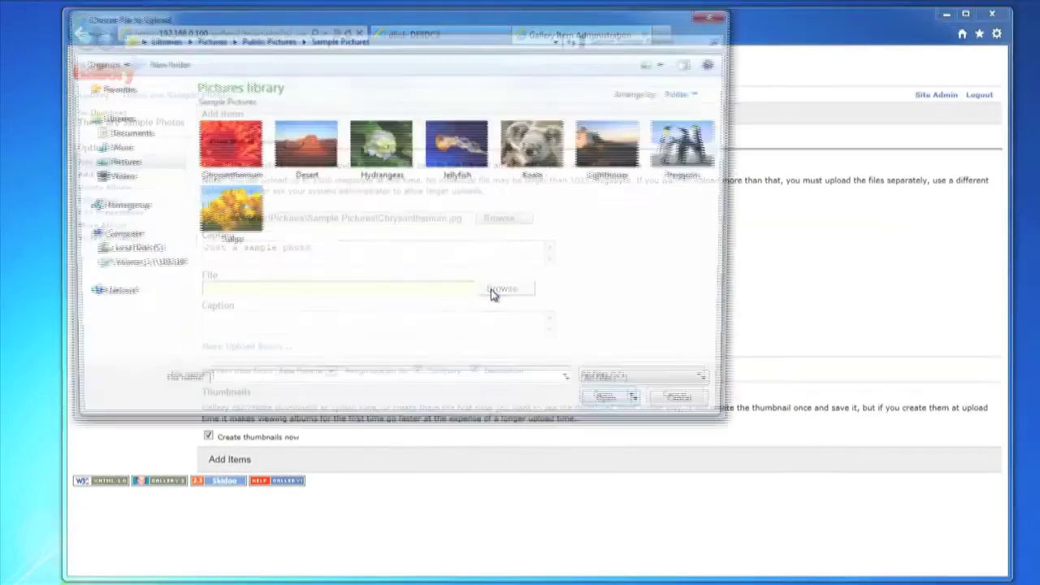
pyautogui.click(305, 143)
pyautogui.click(609, 402)
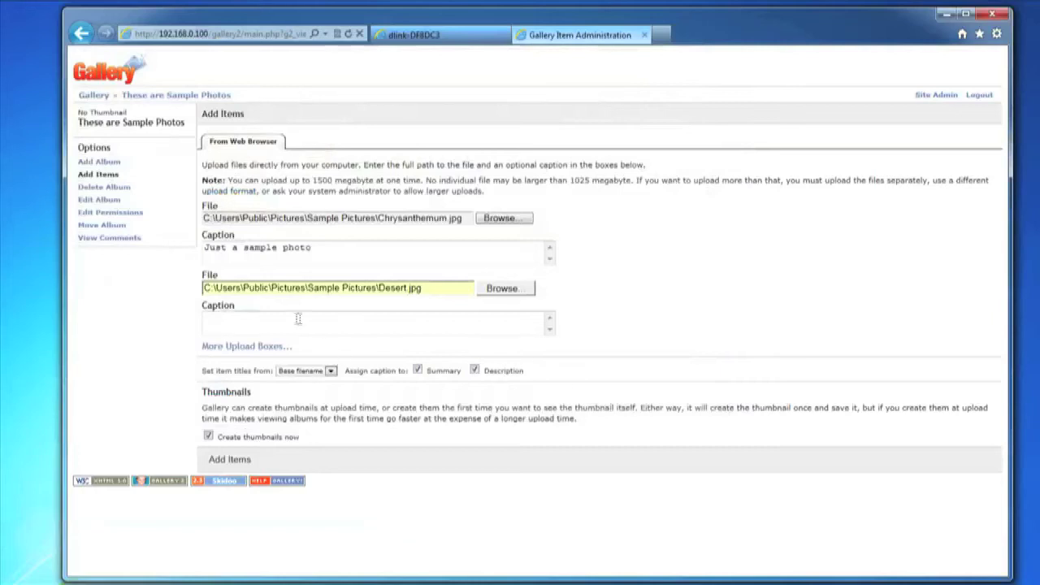
pyautogui.click(294, 319)
pyautogui.write('Just a photo of the desert')
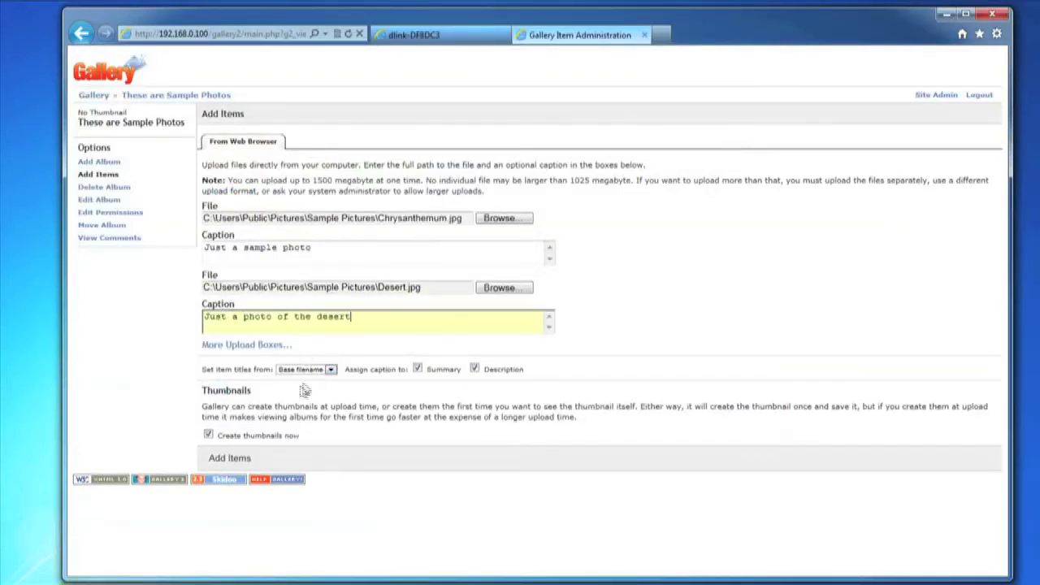
pyautogui.click(235, 458)
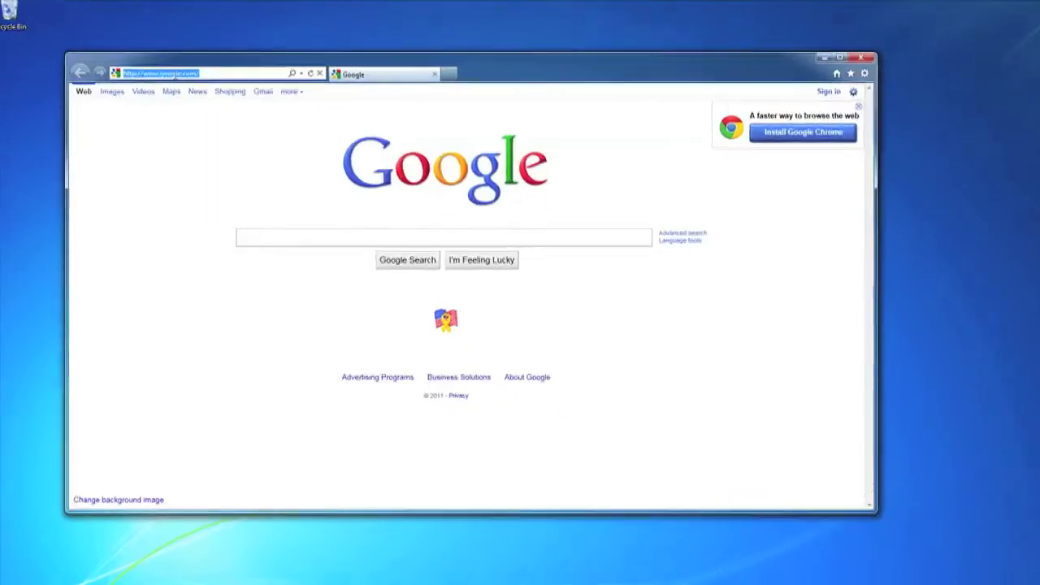
# Step: Load the Gallery remotely at dlinktv.dlinkddns.com/gallery2
pyautogui.write('dlinktv.')
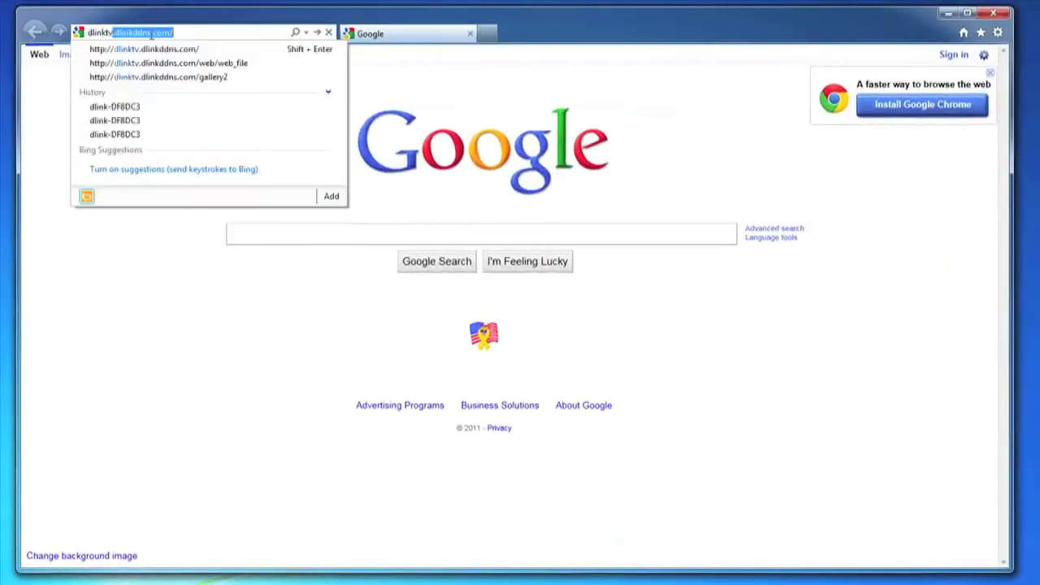
pyautogui.write('dlinkd')
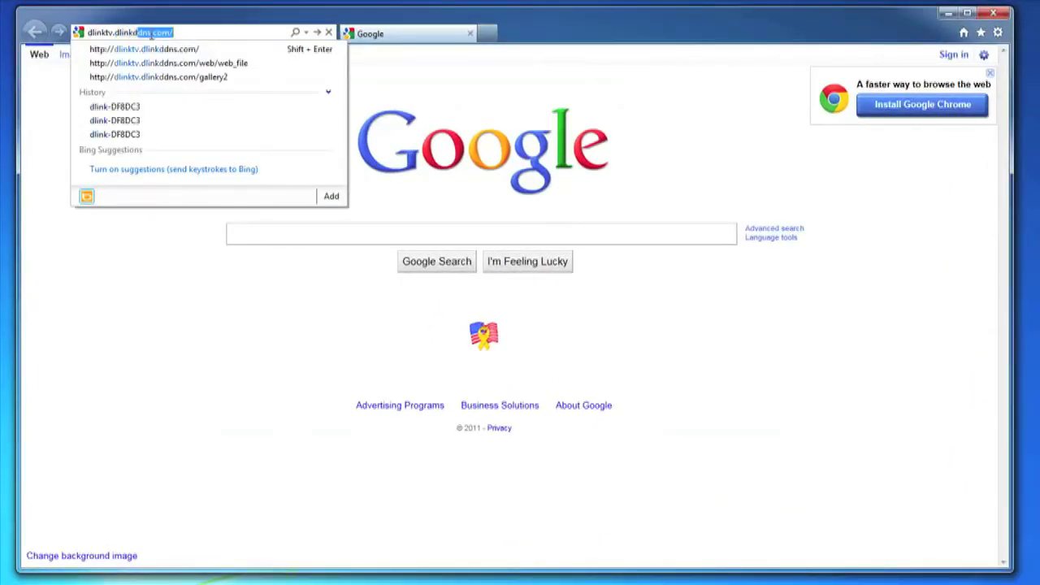
pyautogui.write('dns.com/')
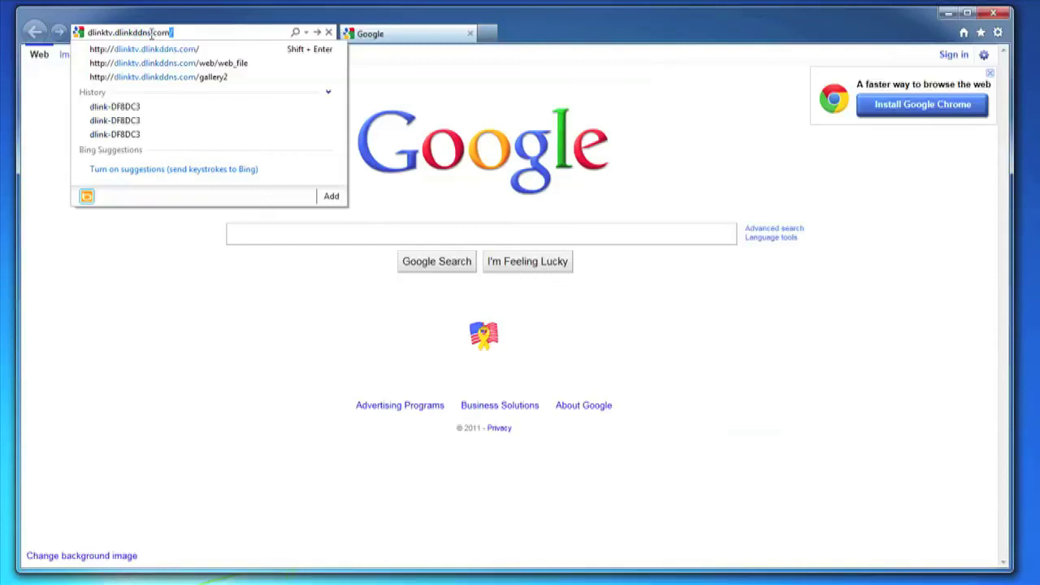
pyautogui.write('gallery')
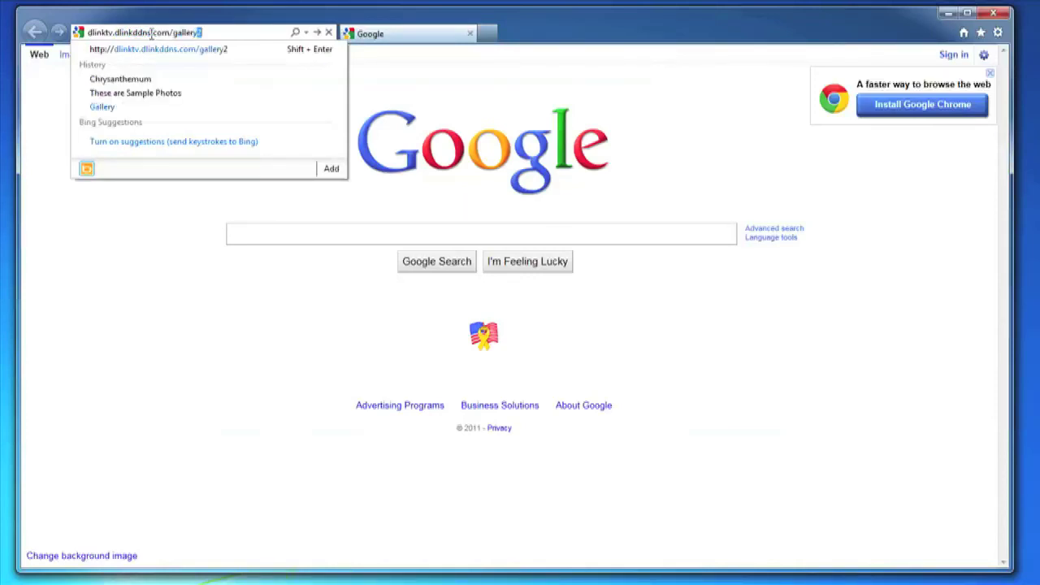
pyautogui.press('Return')
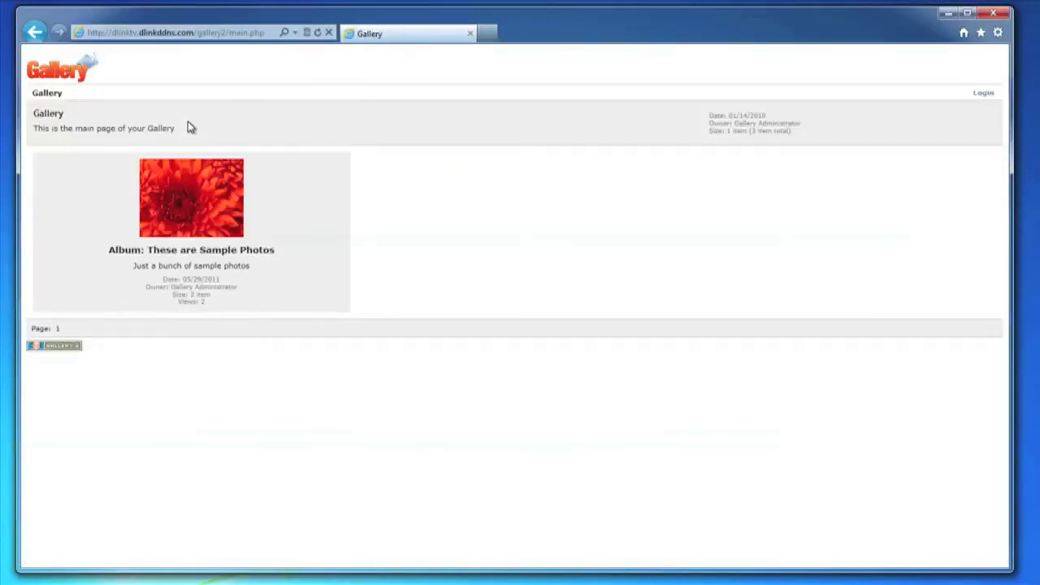
# Step: Open the Desert photo in 'These are Sample Photos' and display it at 1024x768
pyautogui.click(187, 187)
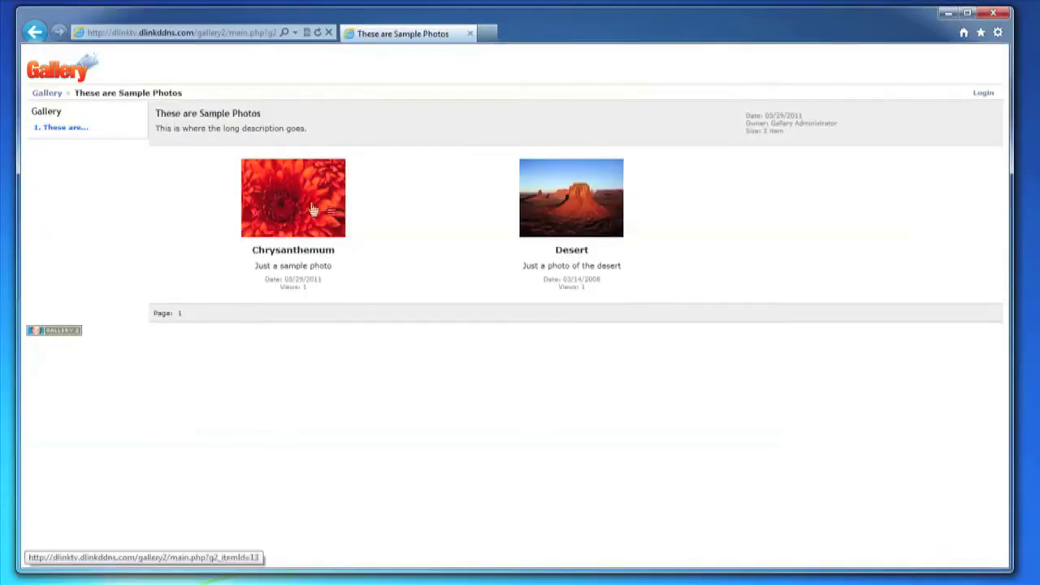
pyautogui.click(568, 212)
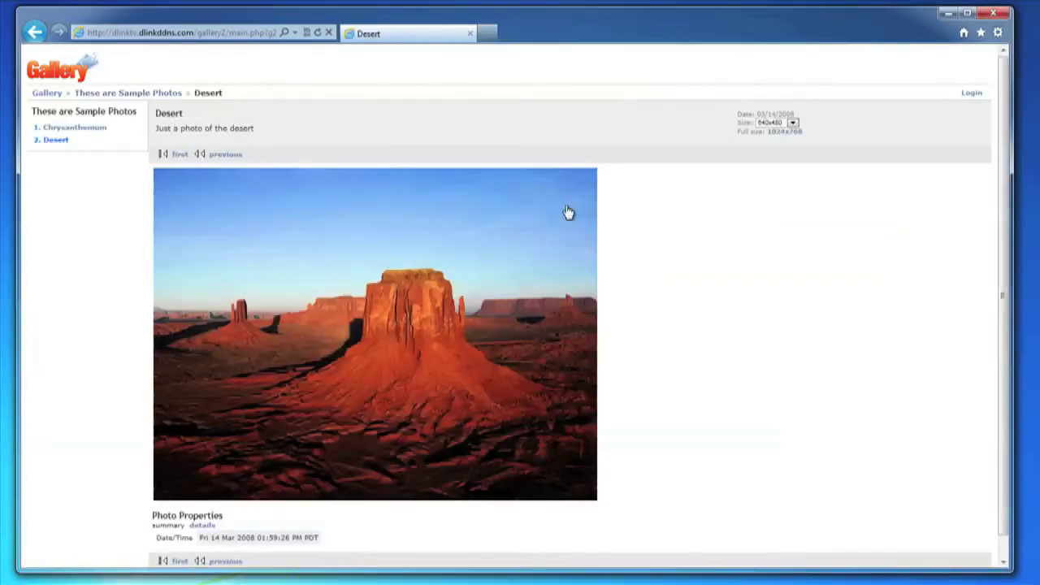
pyautogui.click(789, 123)
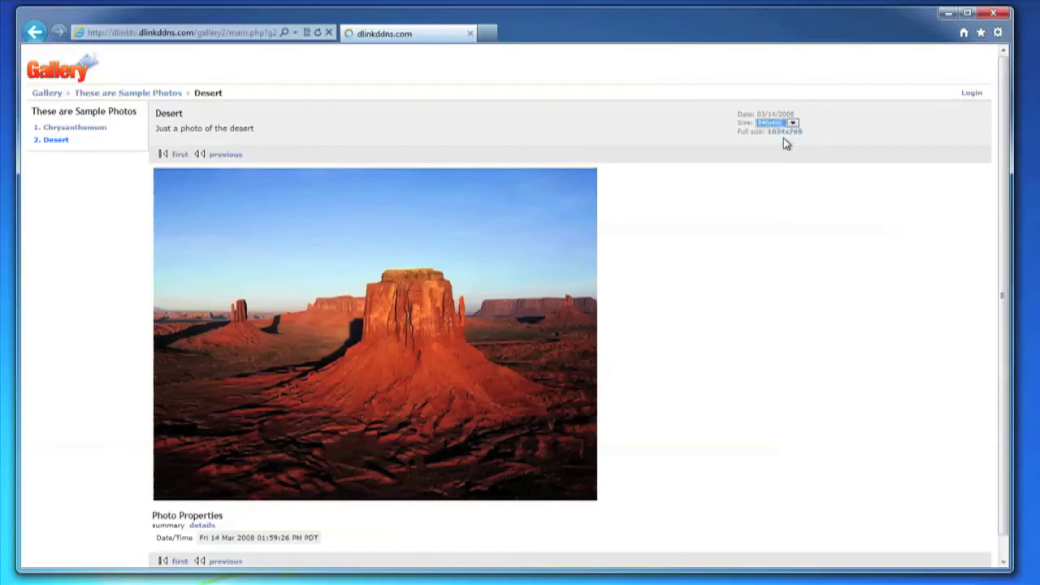